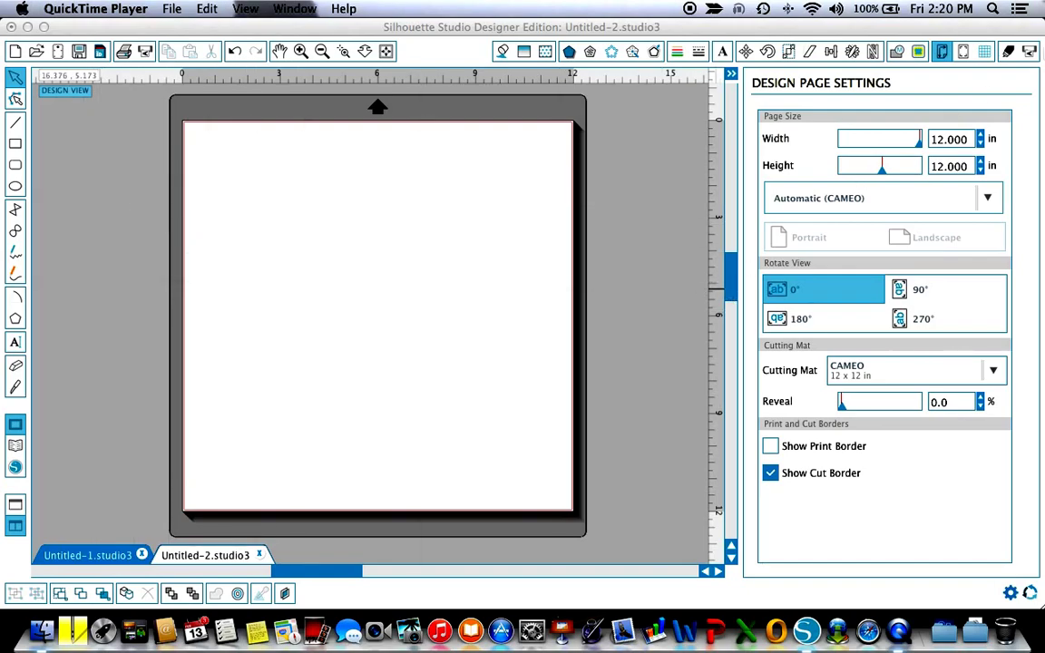
- Set the design page to Letter size, 8.5 × 11 in, portrait
left_click(985, 200)
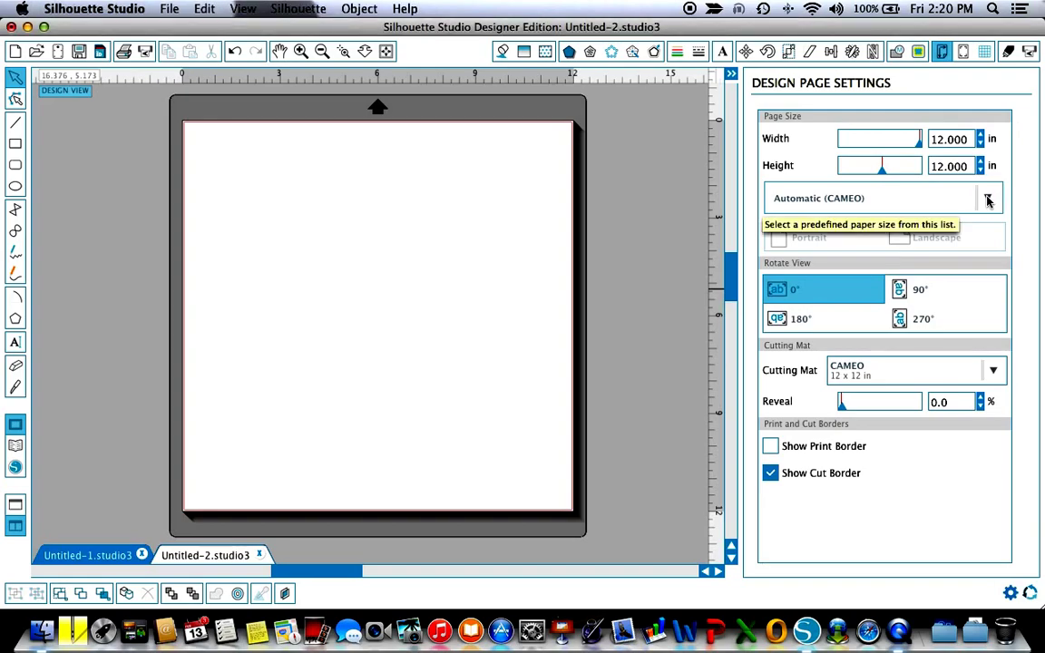
left_click_drag(988, 200, 800, 334)
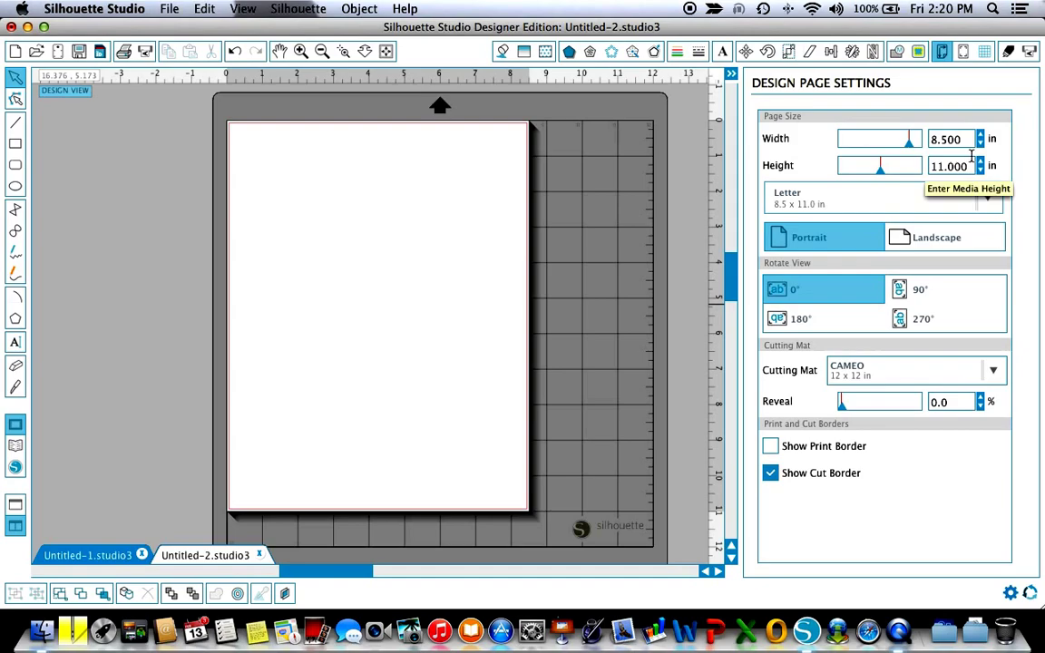
- Turn on Type 1 (CAMEO, Portrait) registration marks for the Letter page
left_click(965, 53)
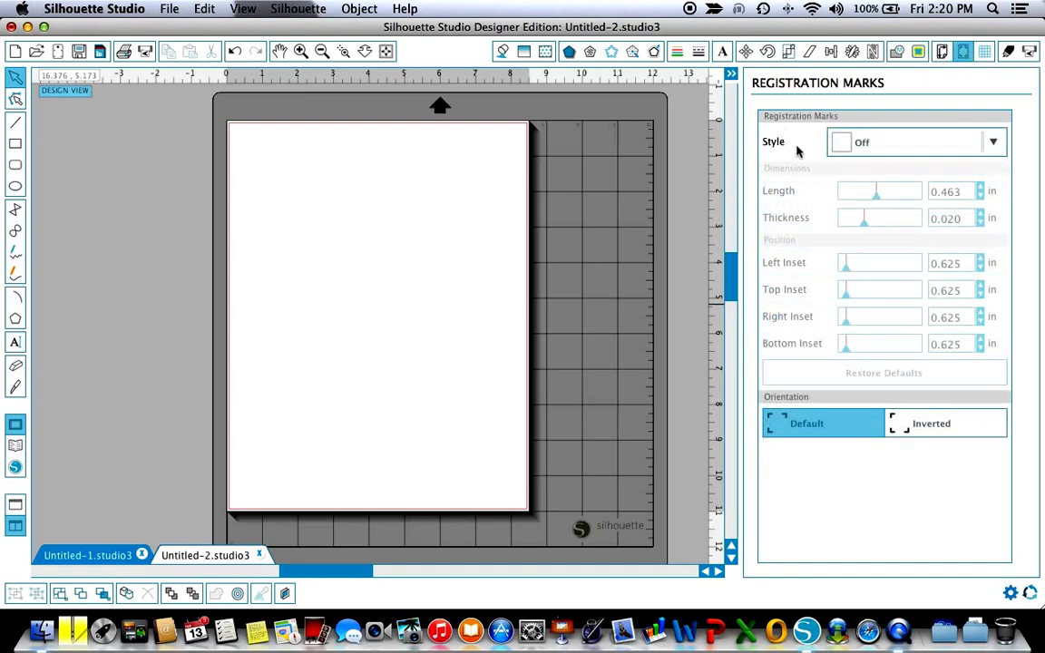
left_click(996, 142)
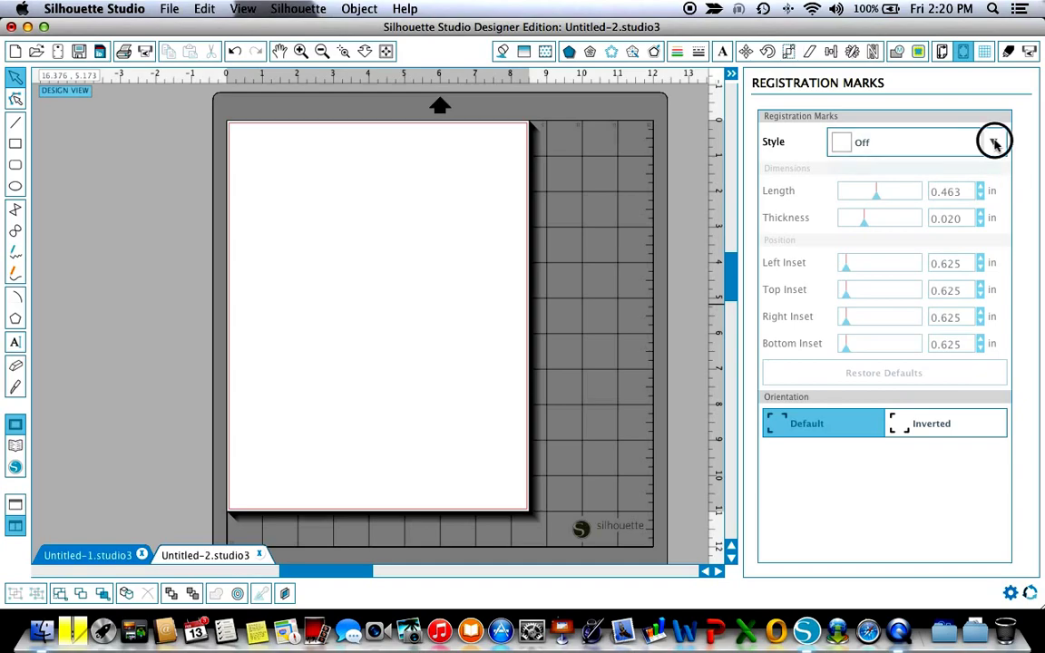
left_click(877, 205)
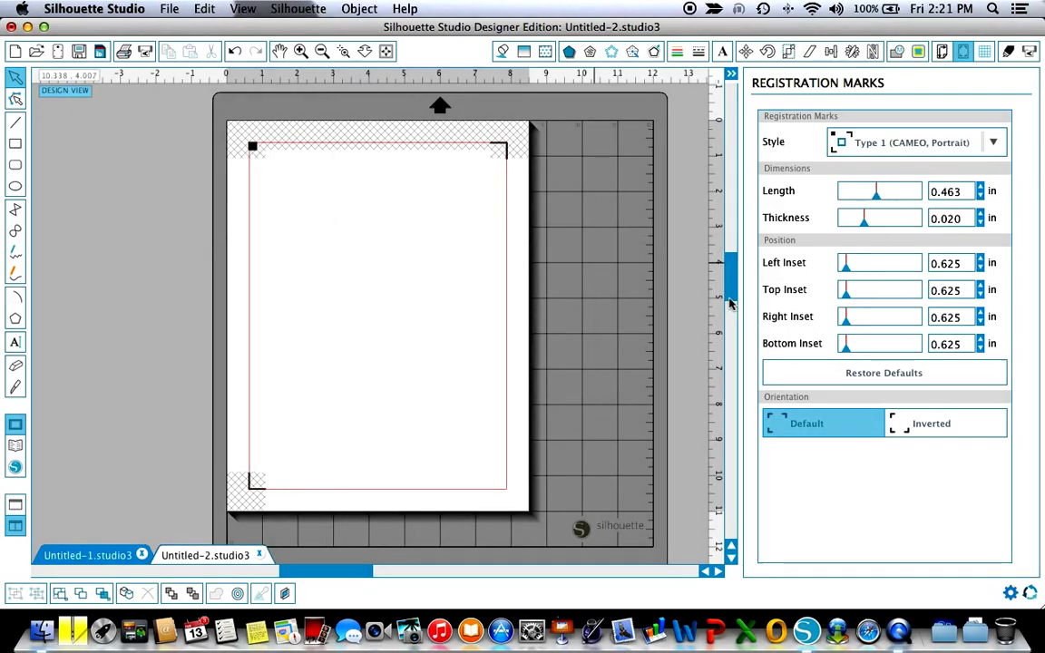
- Zoom in and draw a large rounded rectangle card outline in the upper page
left_click_drag(731, 292, 731, 265)
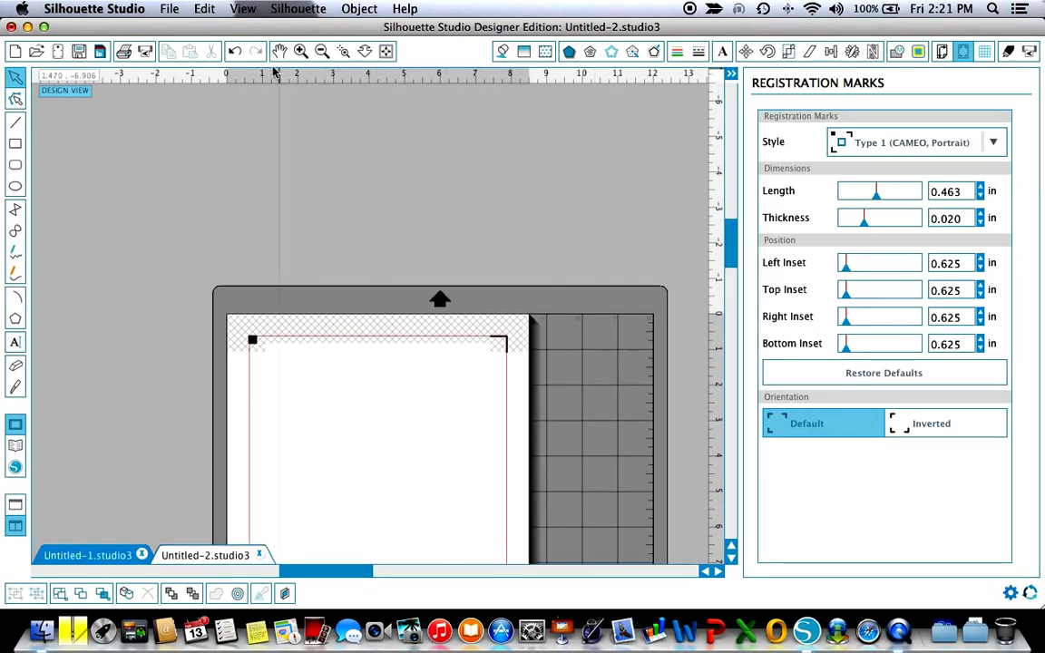
left_click(302, 52)
left_click(303, 51)
left_click(302, 51)
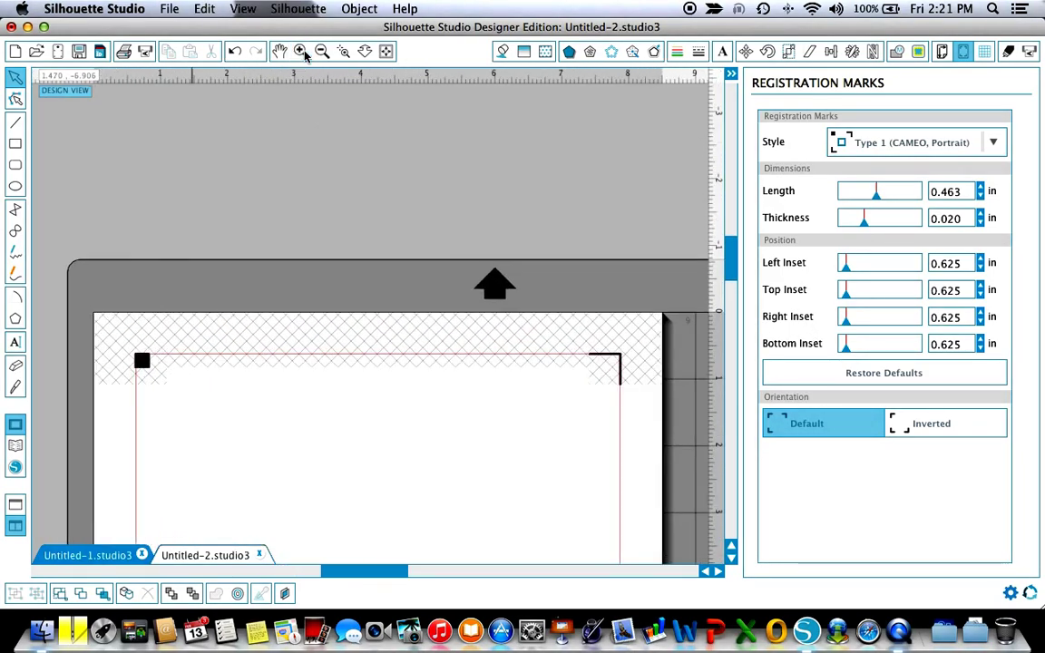
left_click_drag(731, 236, 731, 269)
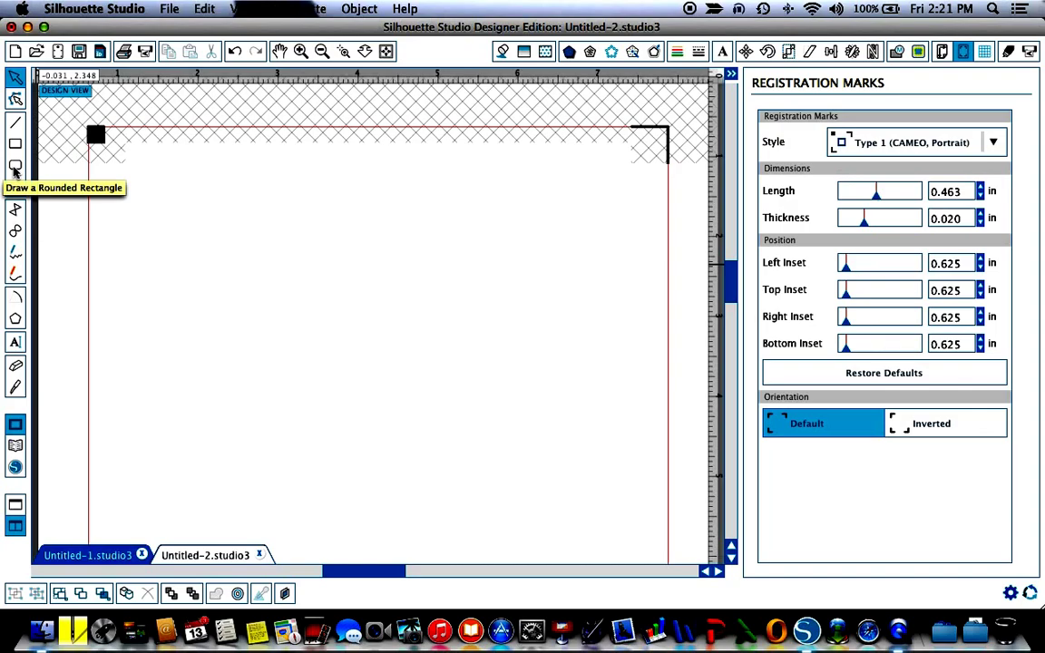
left_click(14, 168)
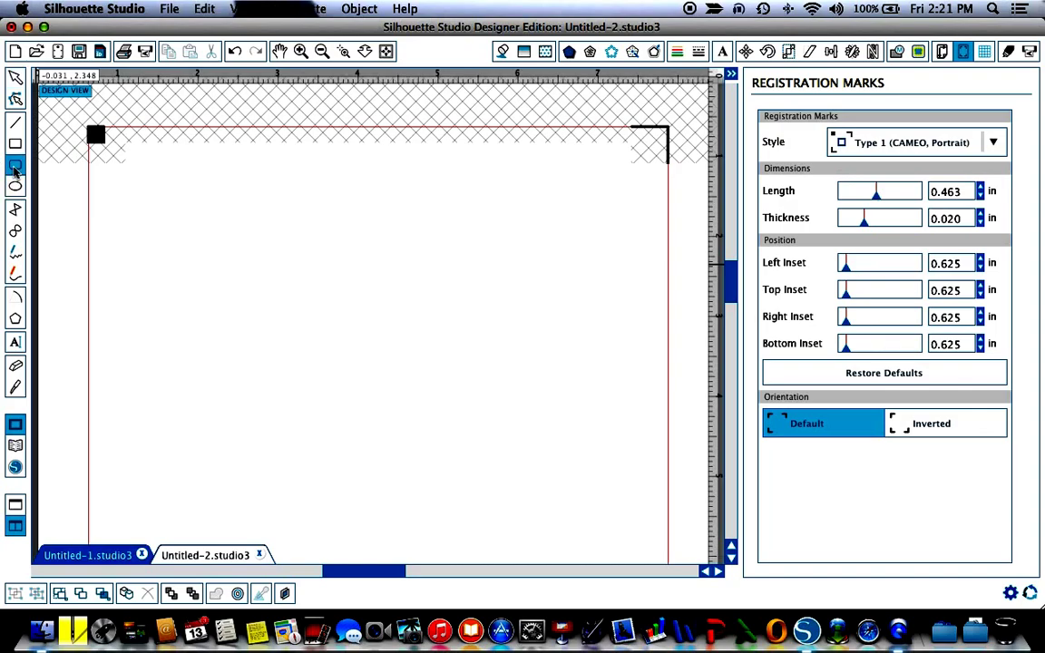
mouse_move(178, 186)
left_mouse_down()
mouse_move(412, 189)
mouse_move(497, 306)
mouse_move(576, 390)
mouse_move(589, 453)
mouse_move(564, 466)
left_mouse_up()
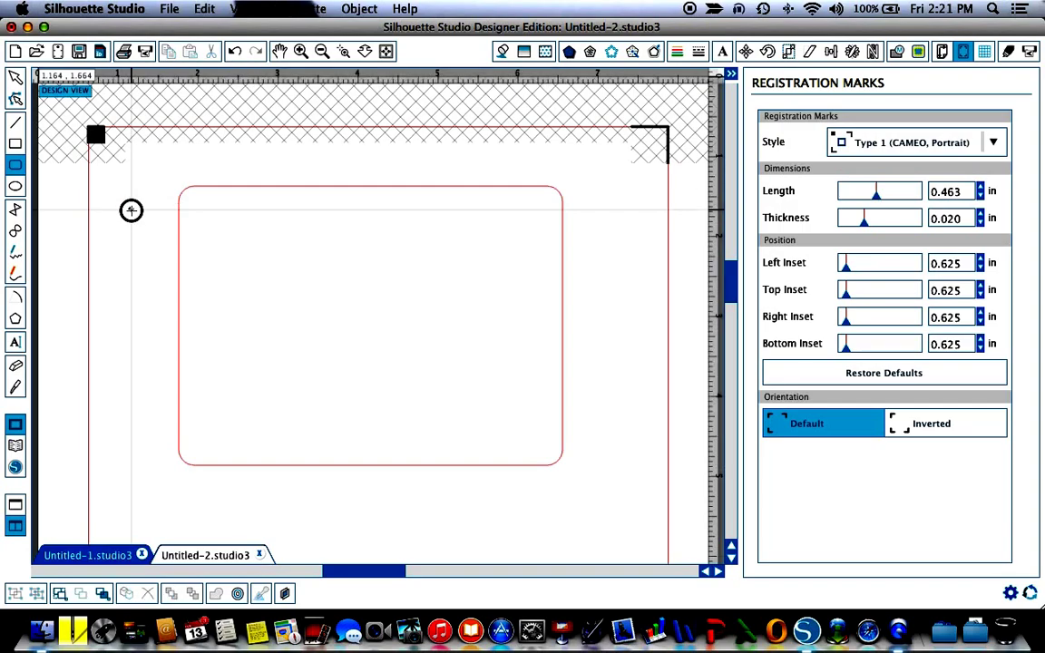
- Delete the small stray rounded rectangle drawn by mistake
left_click_drag(130, 210, 164, 230)
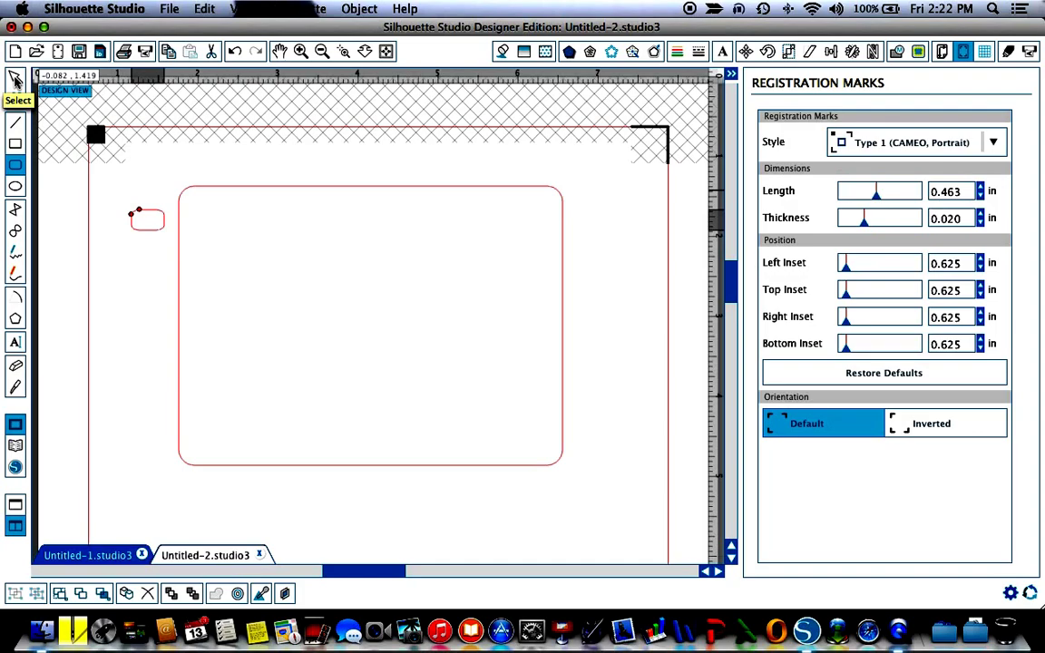
left_click(17, 80)
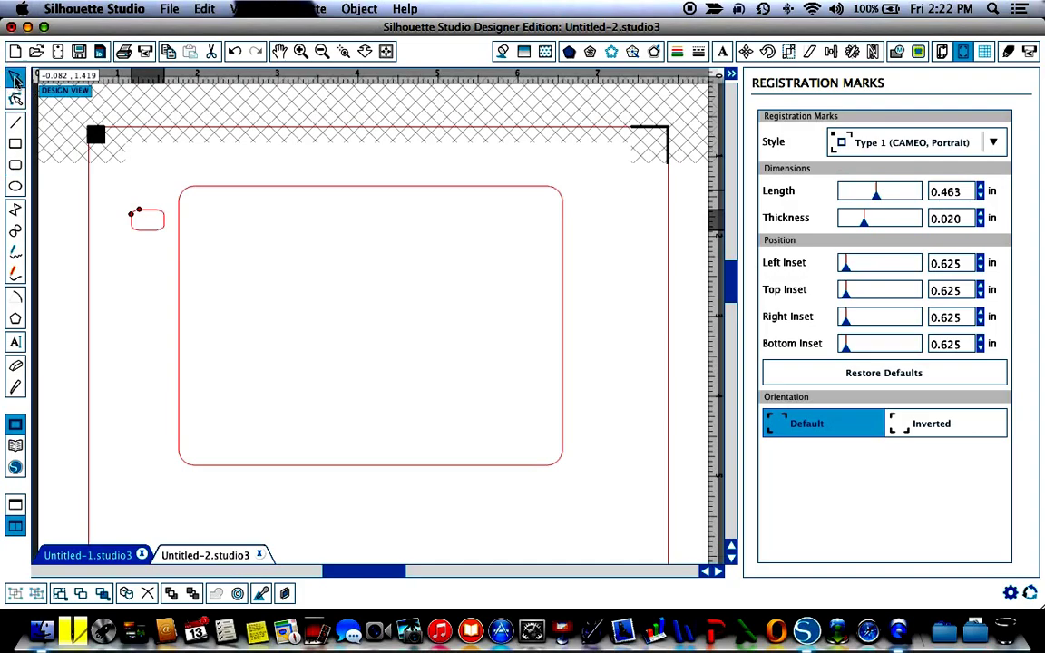
left_click(135, 232)
key("Delete")
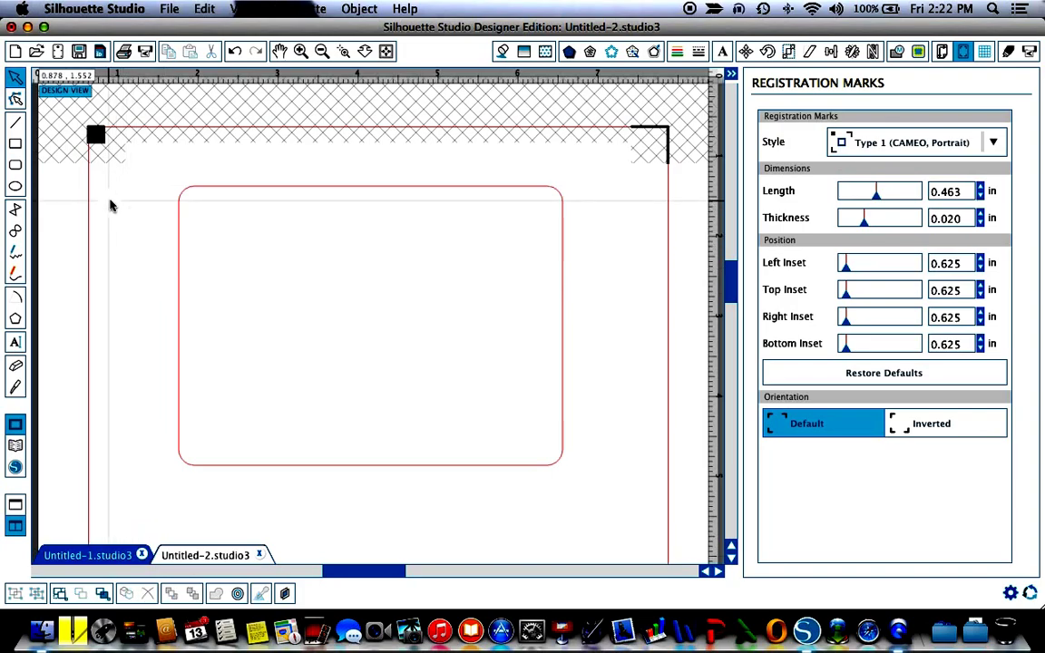
- Enlarge the rounded rectangle's corner radius, leaving the card 4.799 × 3.492 in
double_click(261, 191)
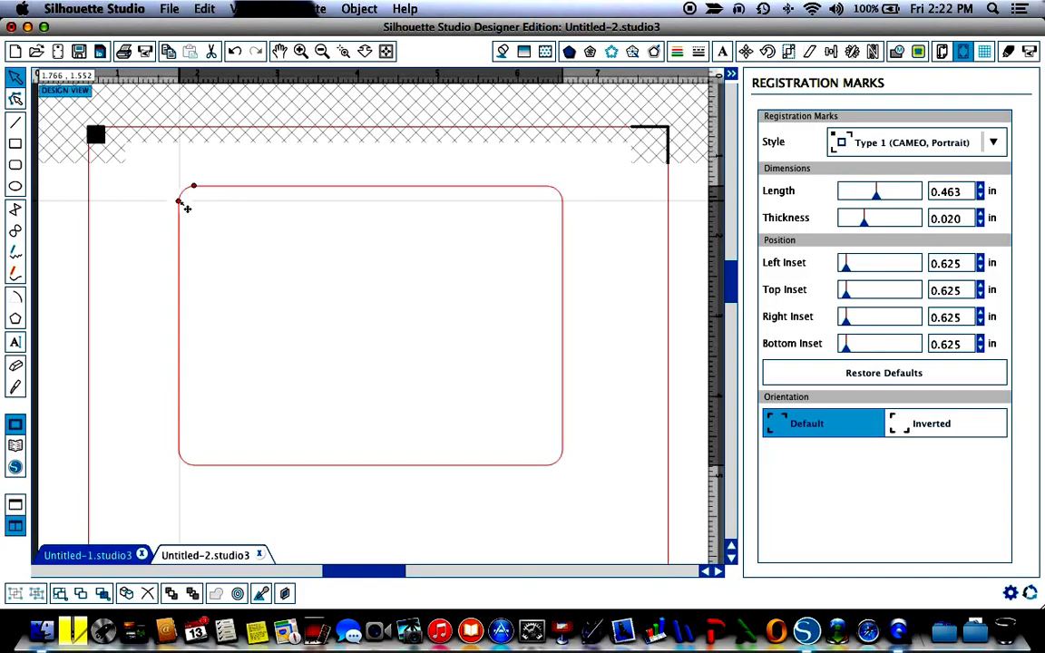
left_click_drag(179, 202, 180, 225)
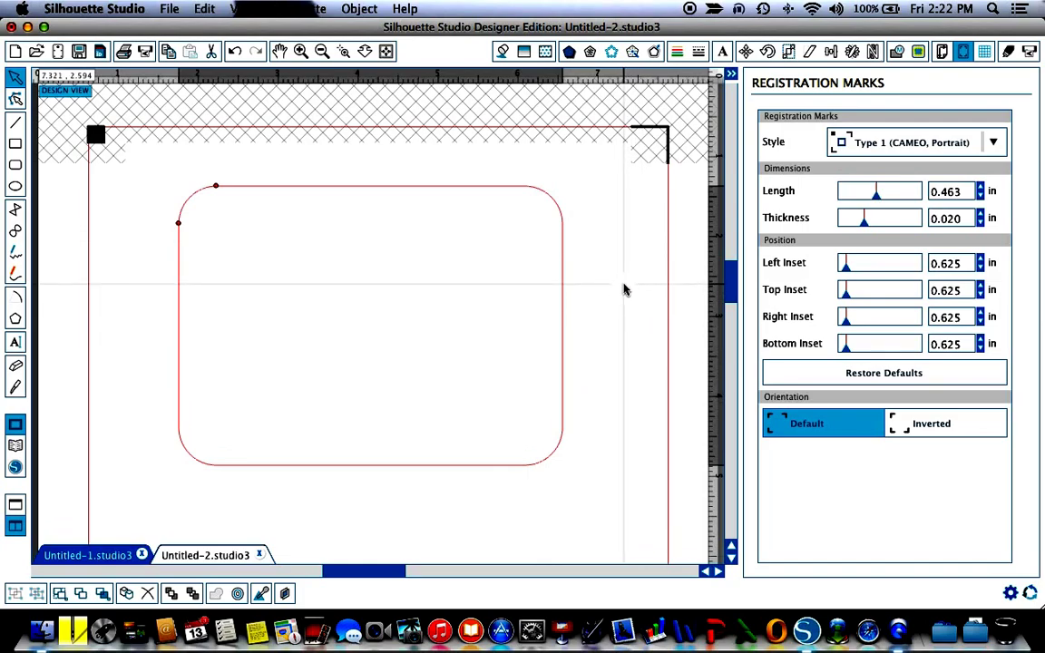
left_click(562, 348)
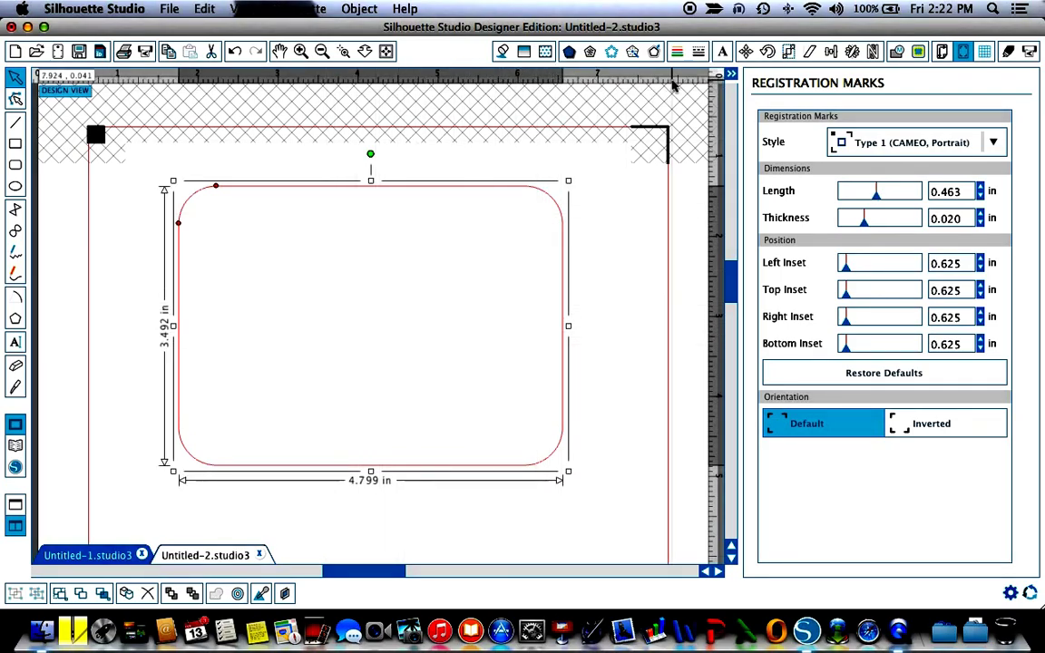
- Offset the card outline outward by 0.170 in, making a roughly 5.139 × 3.832 in outline
left_click(654, 51)
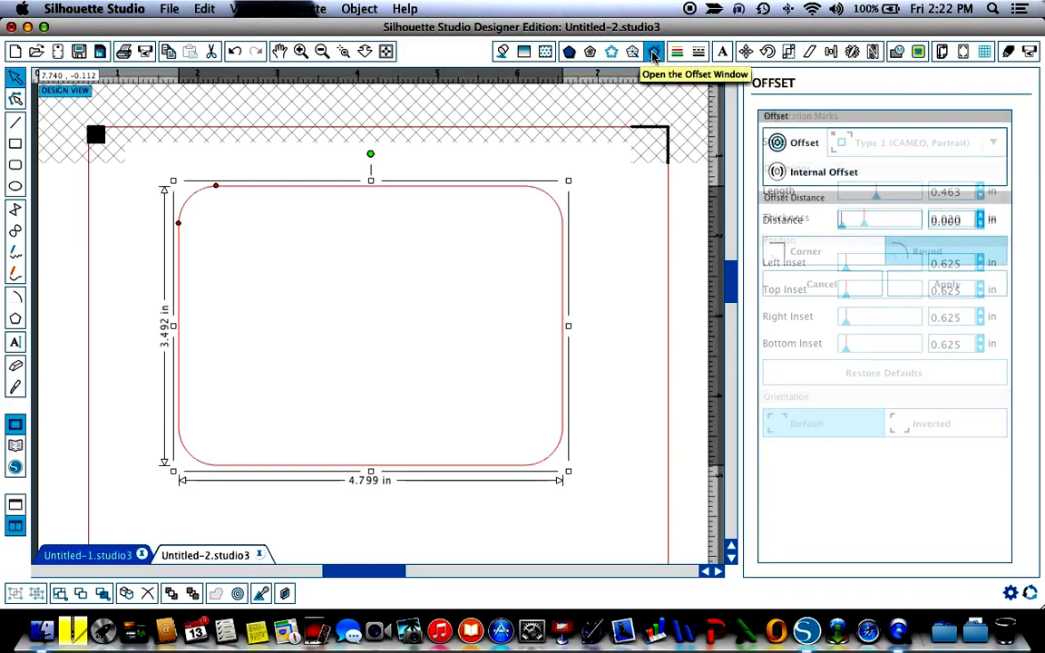
left_click(799, 143)
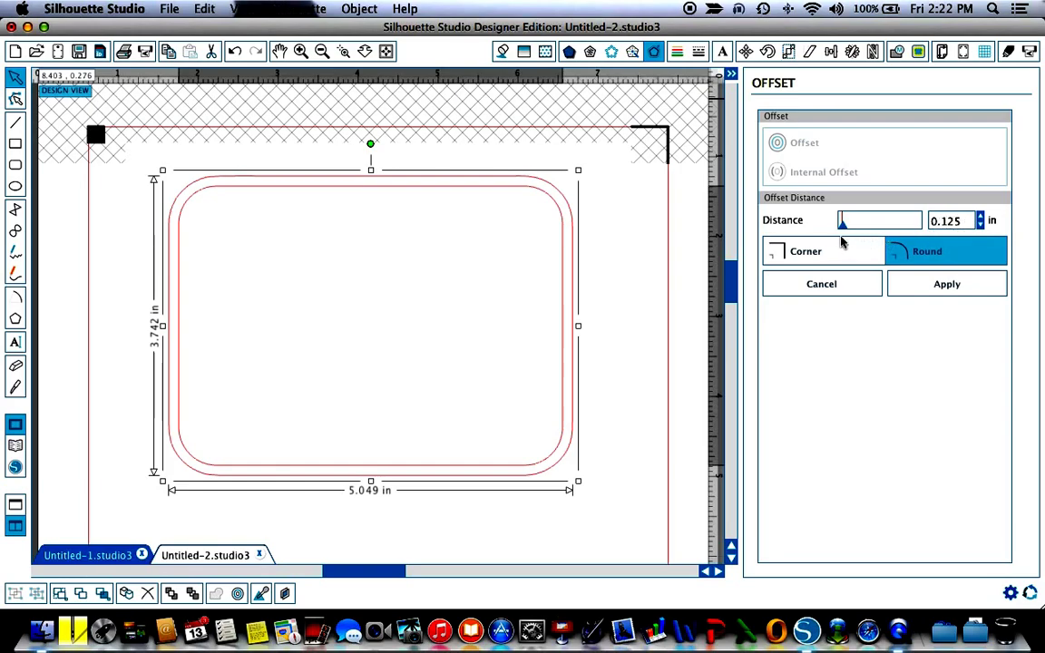
left_click_drag(843, 224, 845, 230)
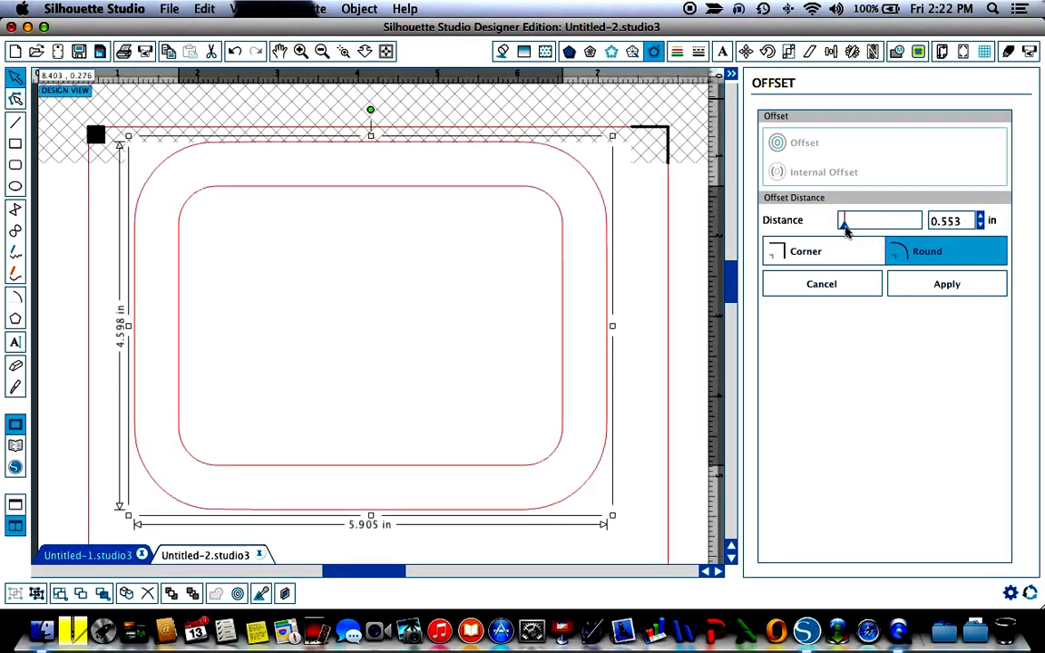
left_click(942, 221)
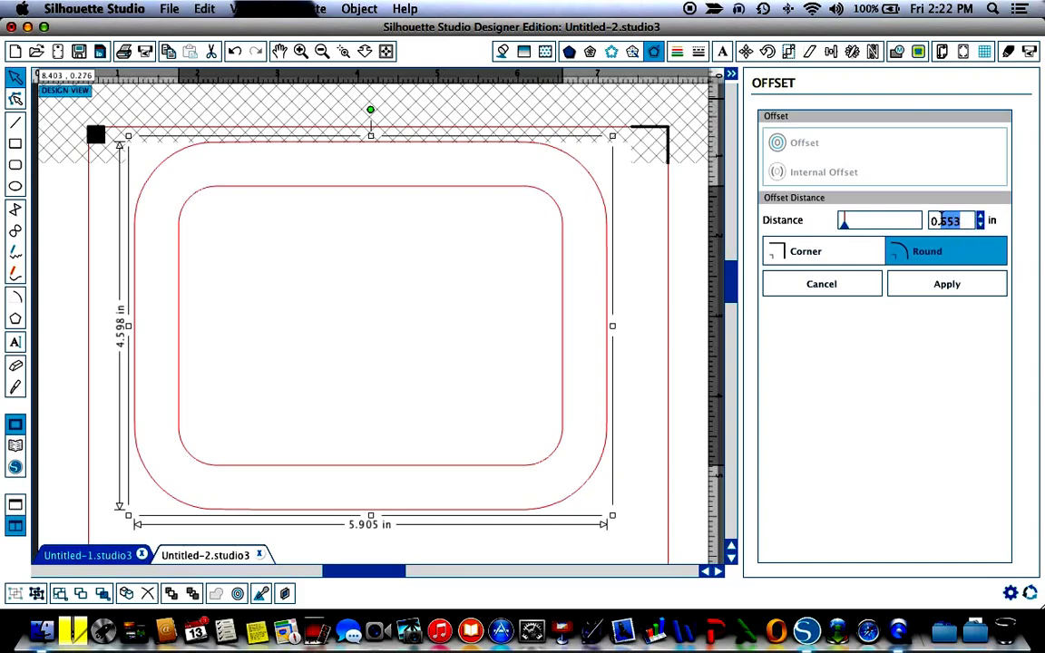
type("170")
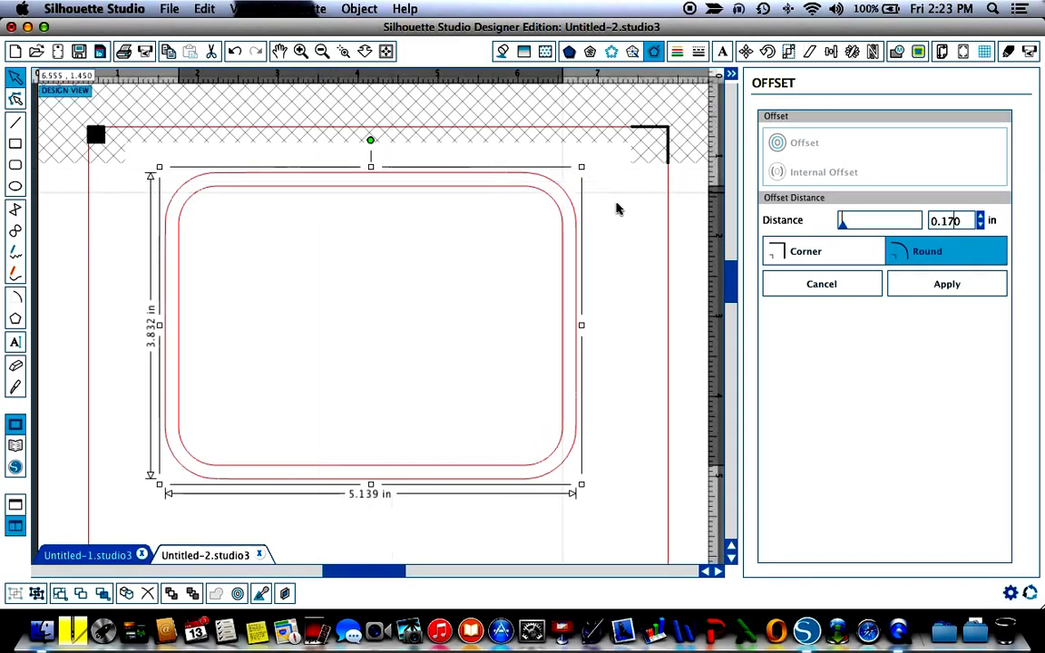
left_click(614, 235)
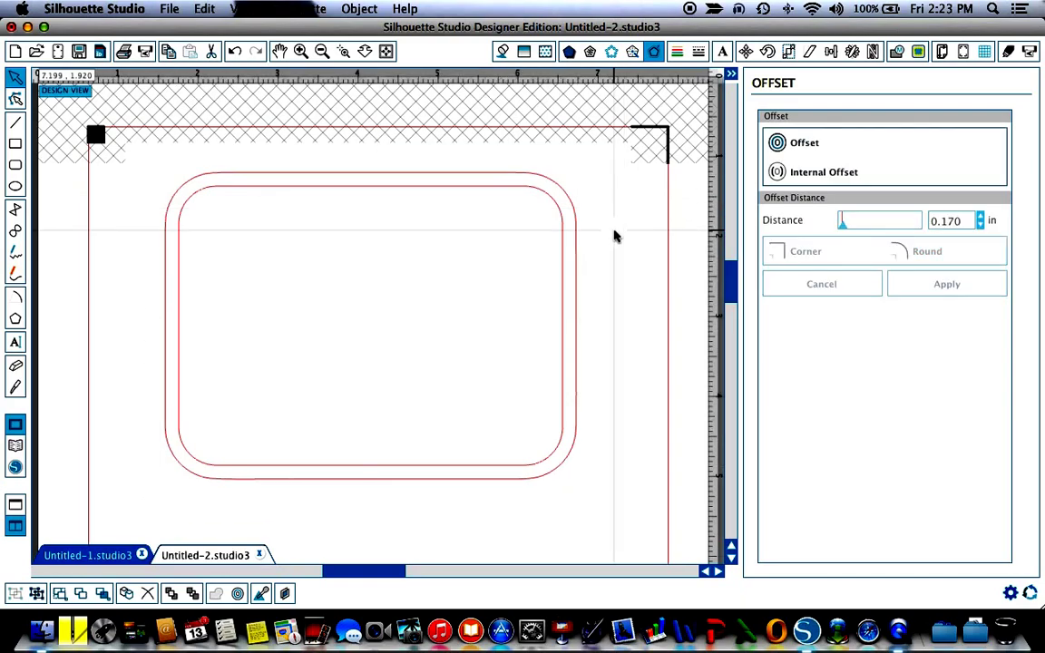
- Give the inner rounded rectangle a dashed line style
left_click(413, 195)
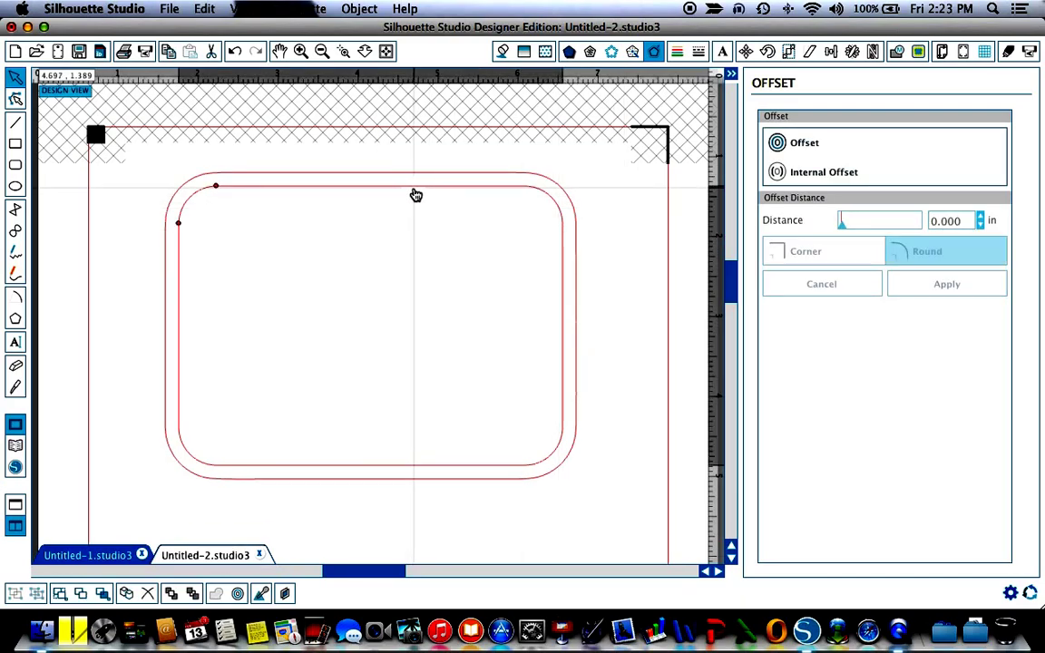
left_click(700, 52)
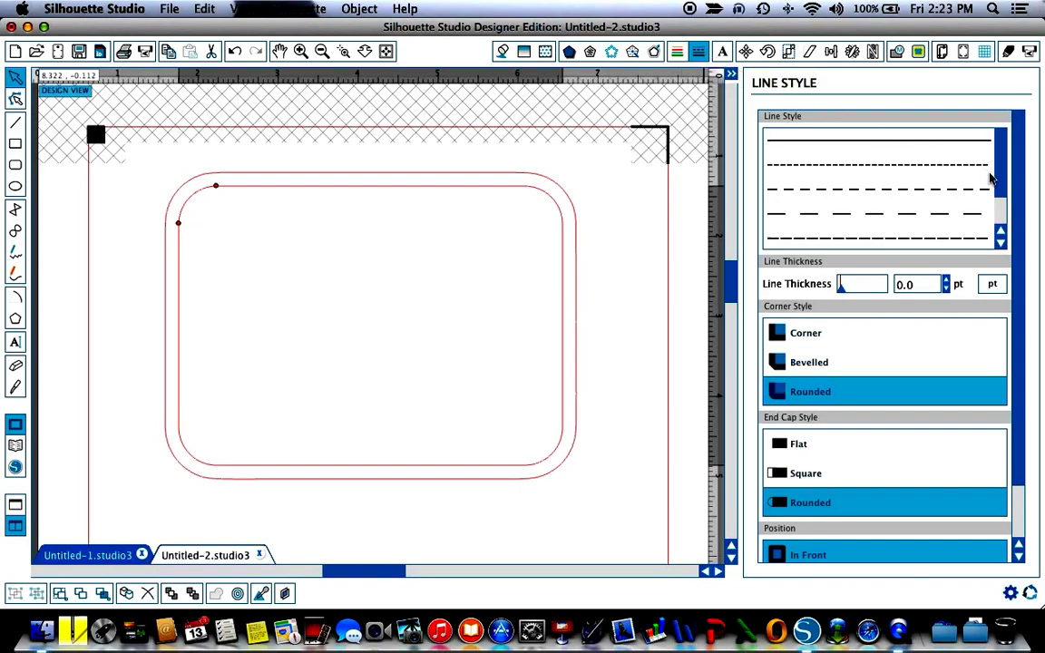
mouse_move(1003, 164)
left_mouse_down()
mouse_move(1010, 233)
mouse_move(989, 154)
left_mouse_up()
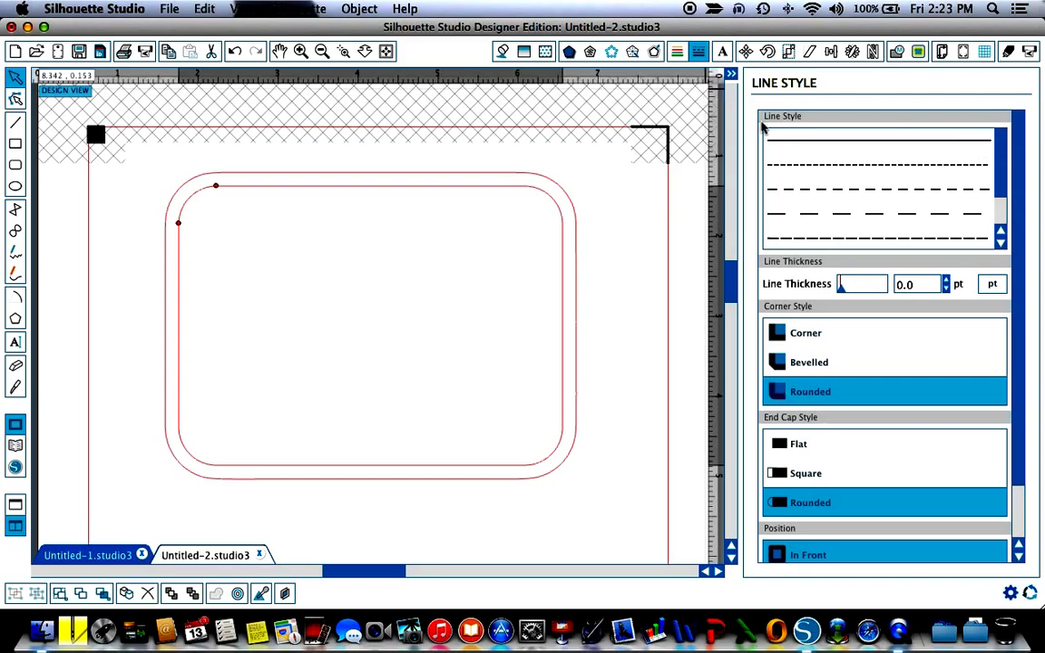
left_click(783, 192)
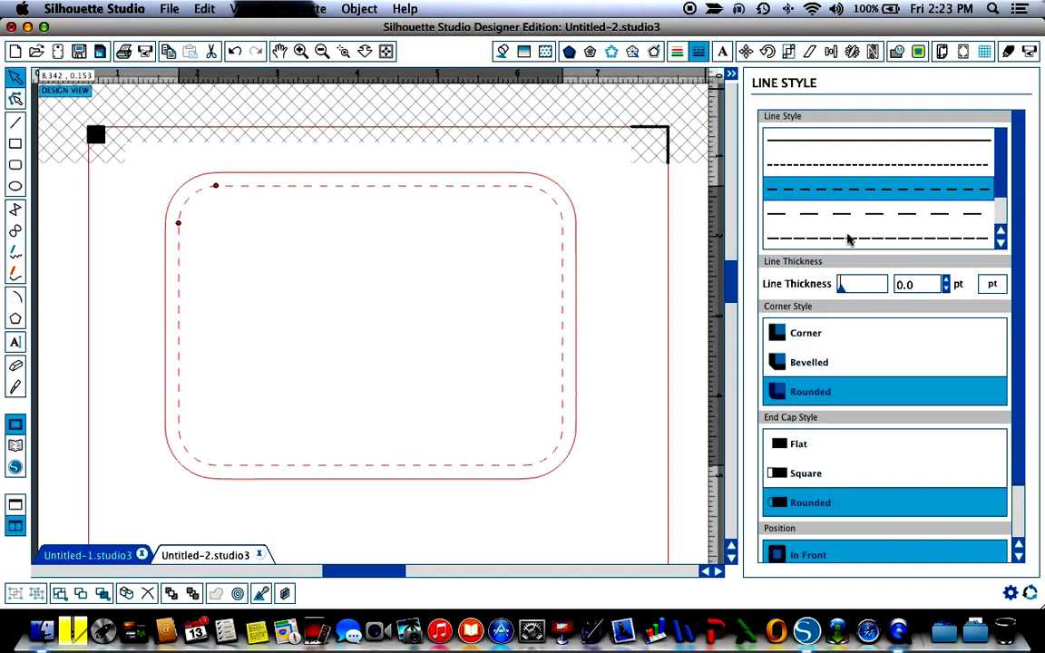
- Set the dashed border's line thickness to 4.2 pt
left_click(948, 281)
left_click(948, 281)
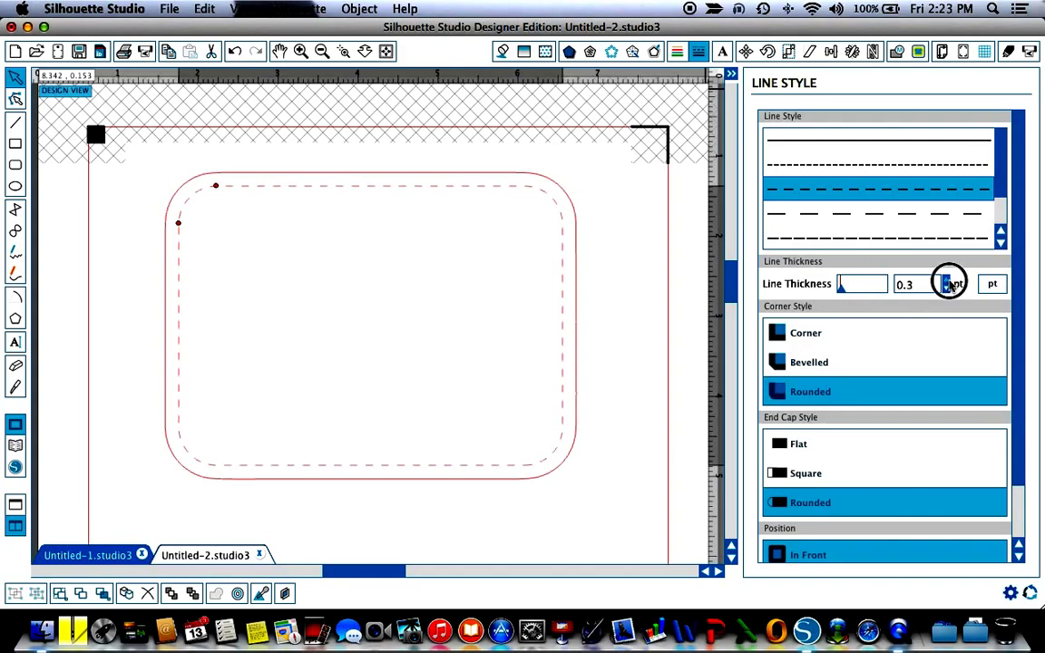
left_click(948, 282)
left_click(948, 281)
left_click(949, 281)
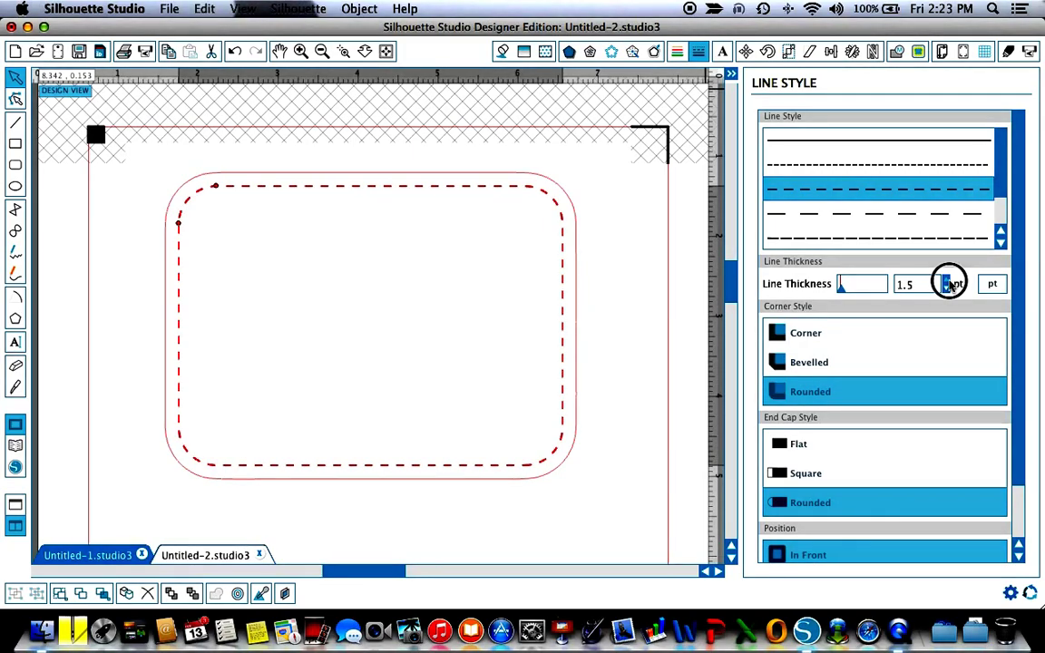
left_click(948, 281)
left_click(948, 281)
left_click(948, 281)
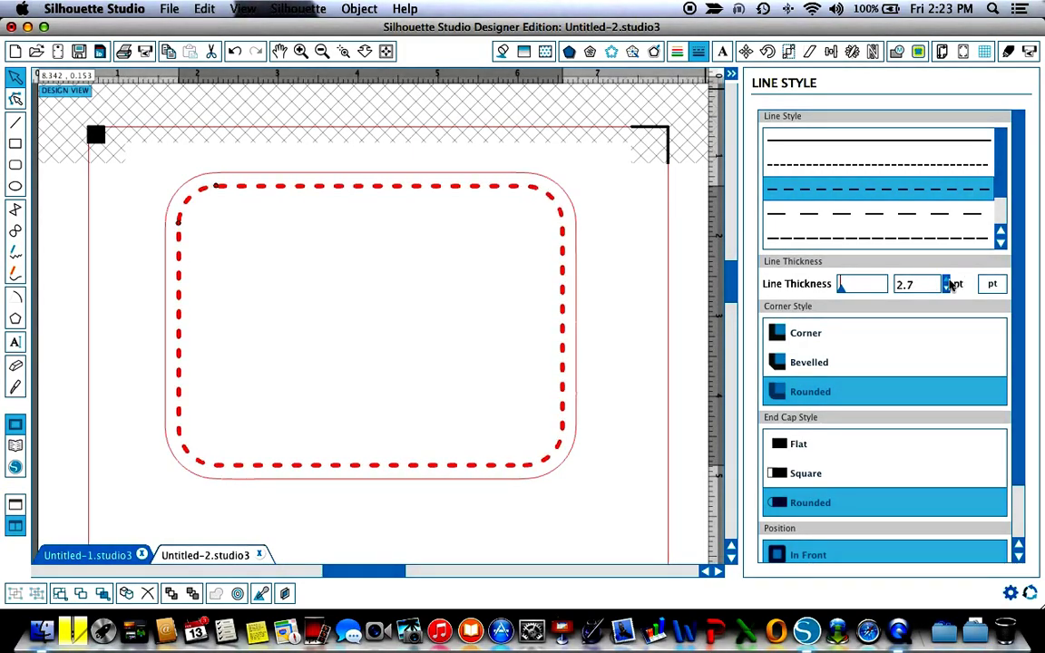
left_click(949, 281)
left_click(948, 281)
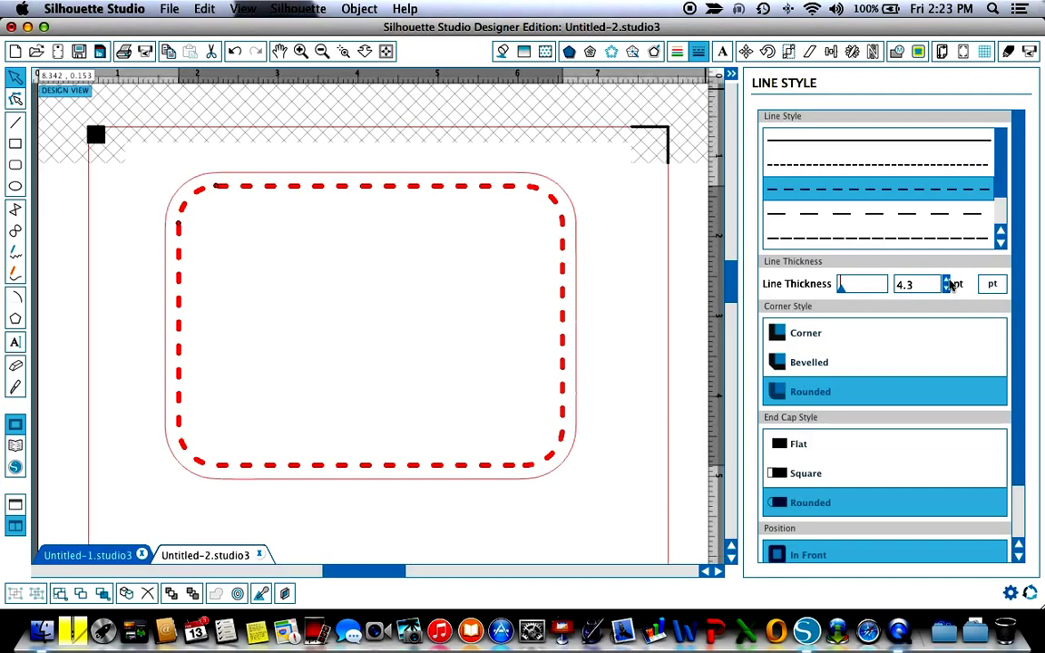
left_click(948, 290)
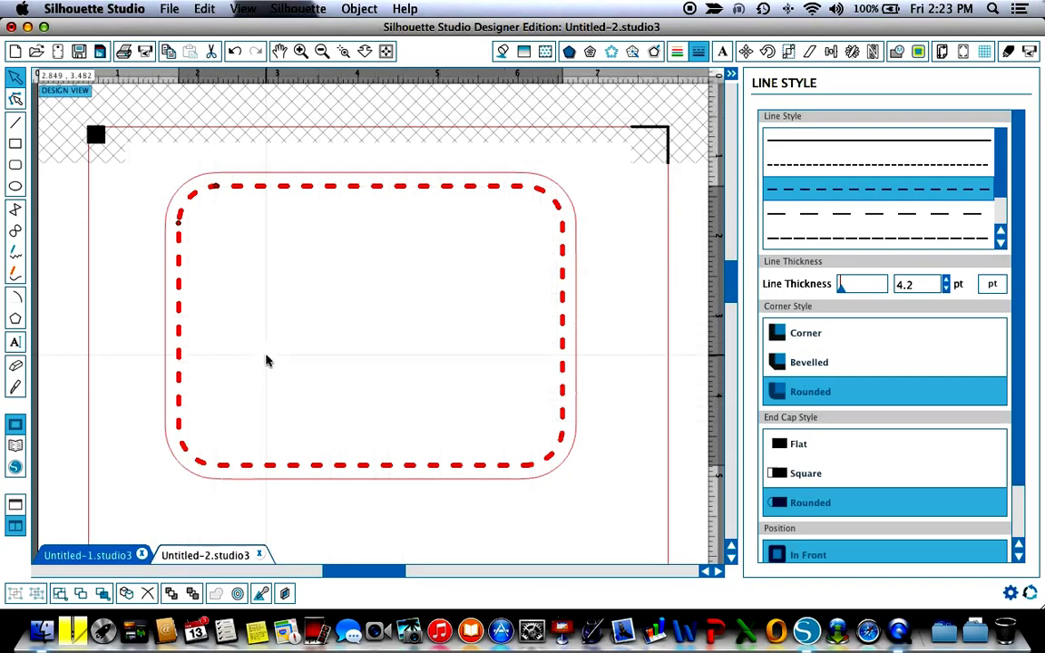
left_click(503, 53)
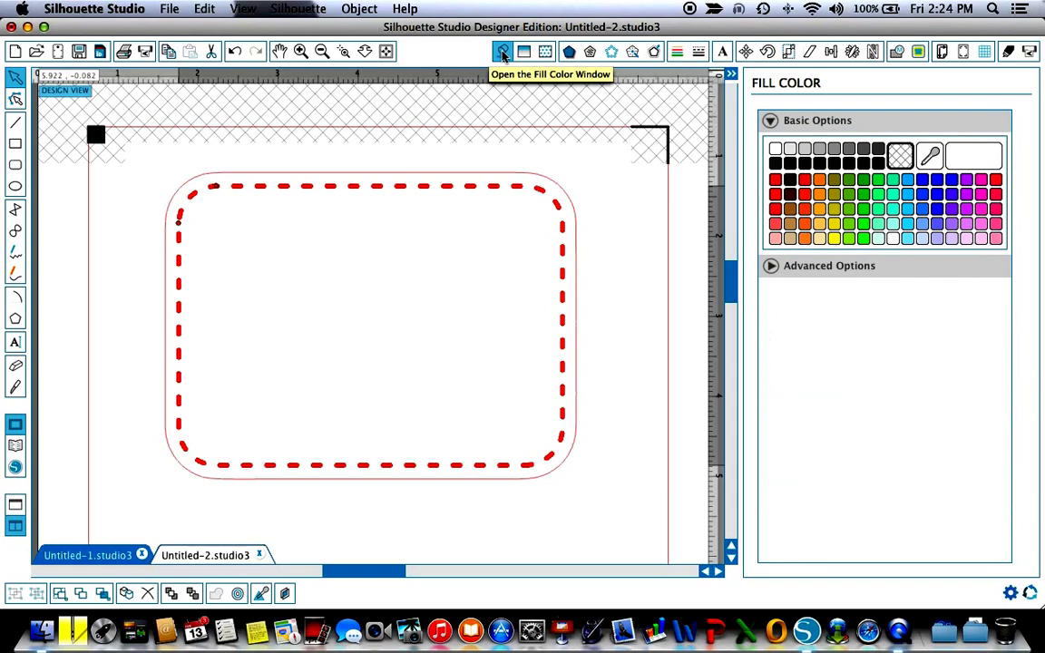
- Change the dashed card border's line colour from red to black
left_click(677, 52)
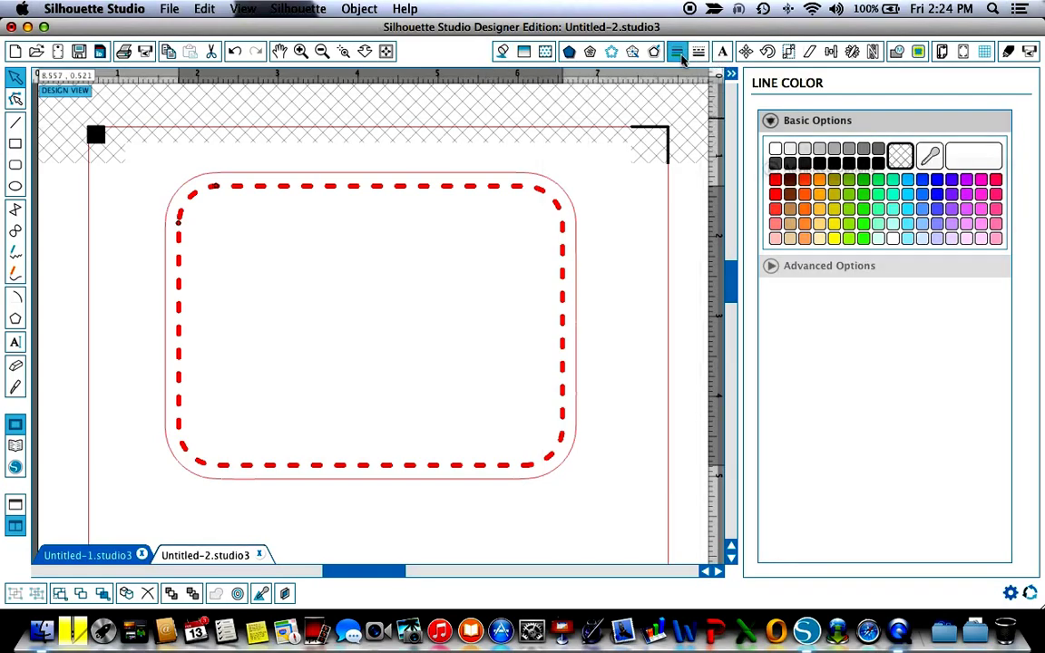
left_click(878, 163)
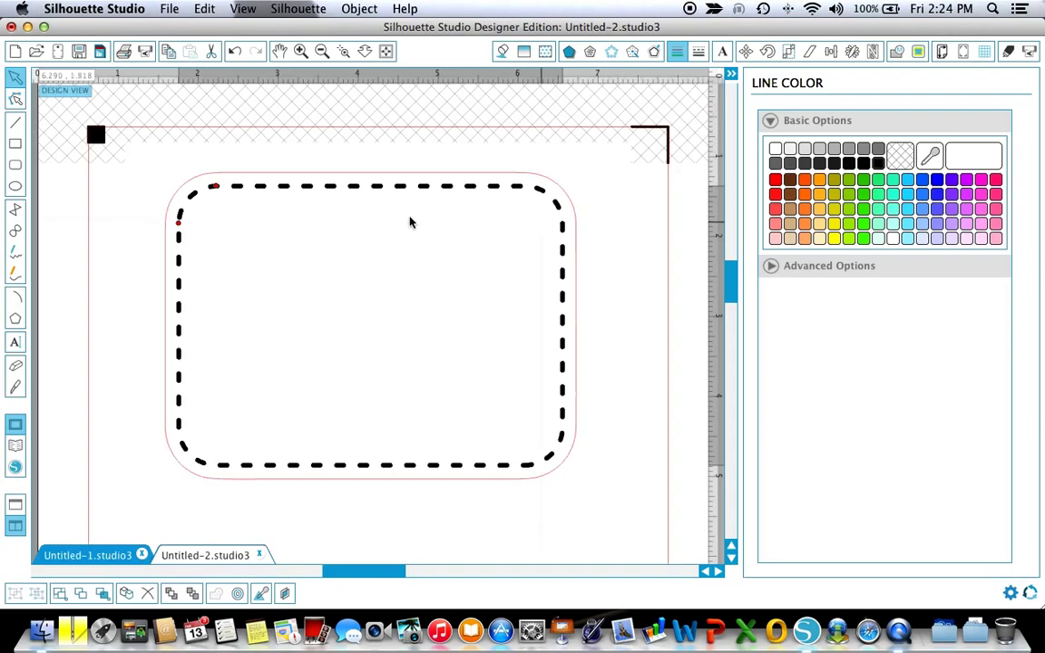
- Draw a 4.646 in wide thin rectangle across the card's middle and fill it black
left_click(14, 148)
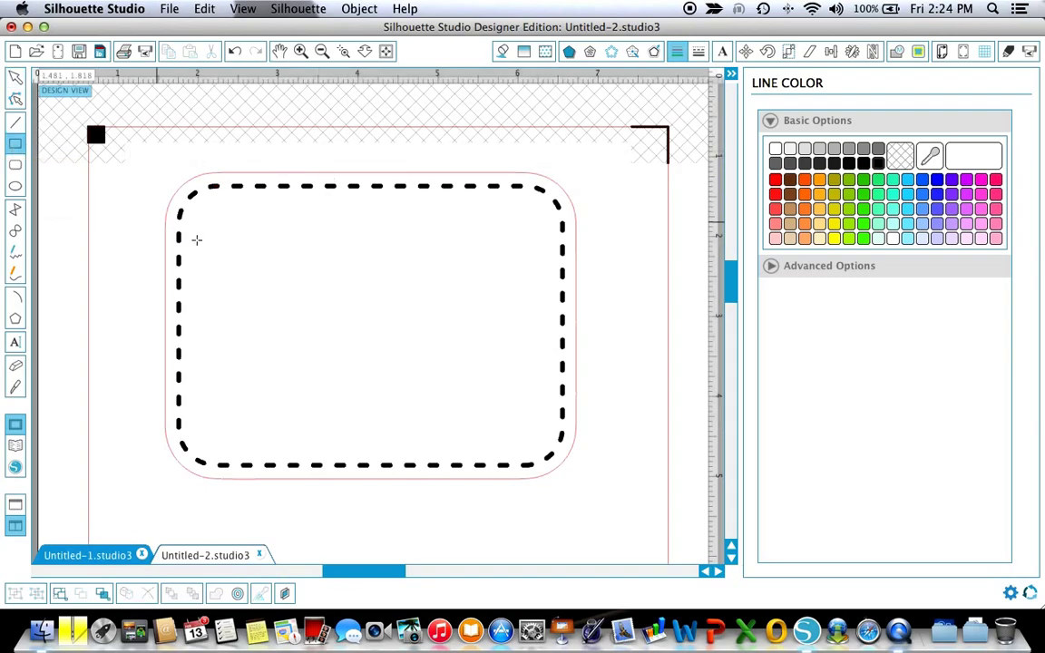
mouse_move(190, 267)
left_mouse_down()
mouse_move(315, 264)
mouse_move(550, 282)
mouse_move(560, 338)
left_mouse_up()
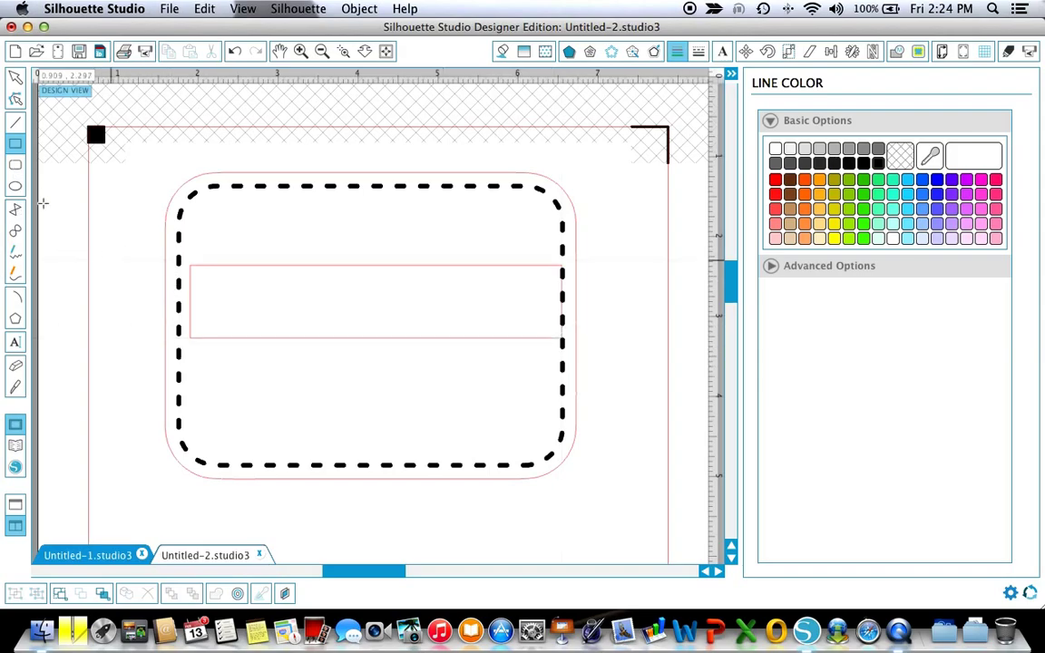
left_click(17, 77)
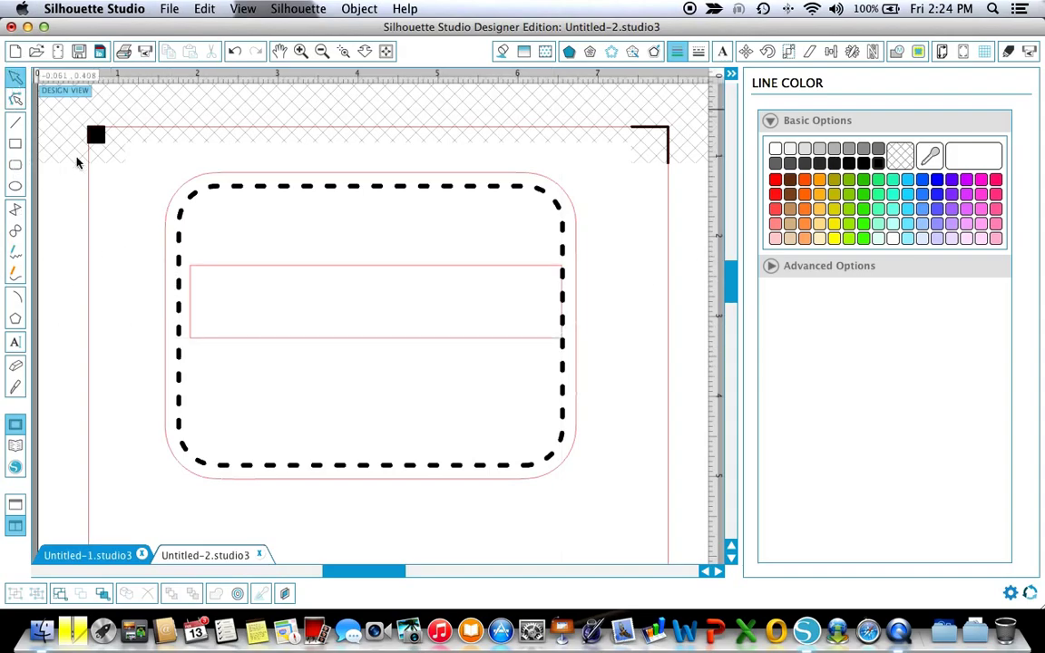
left_click(207, 269)
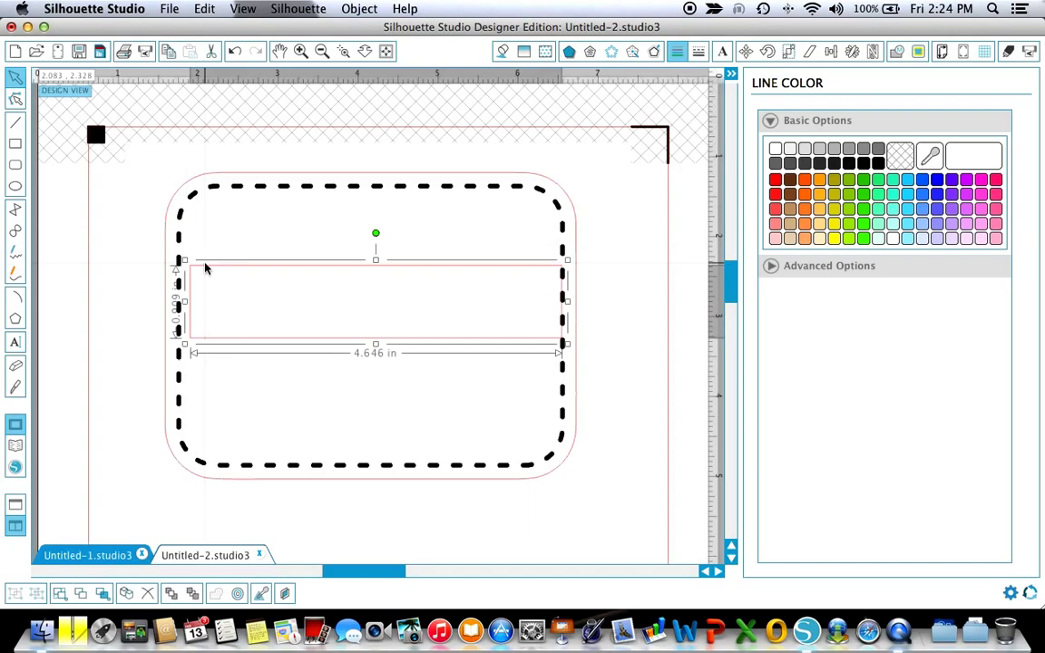
left_click(503, 53)
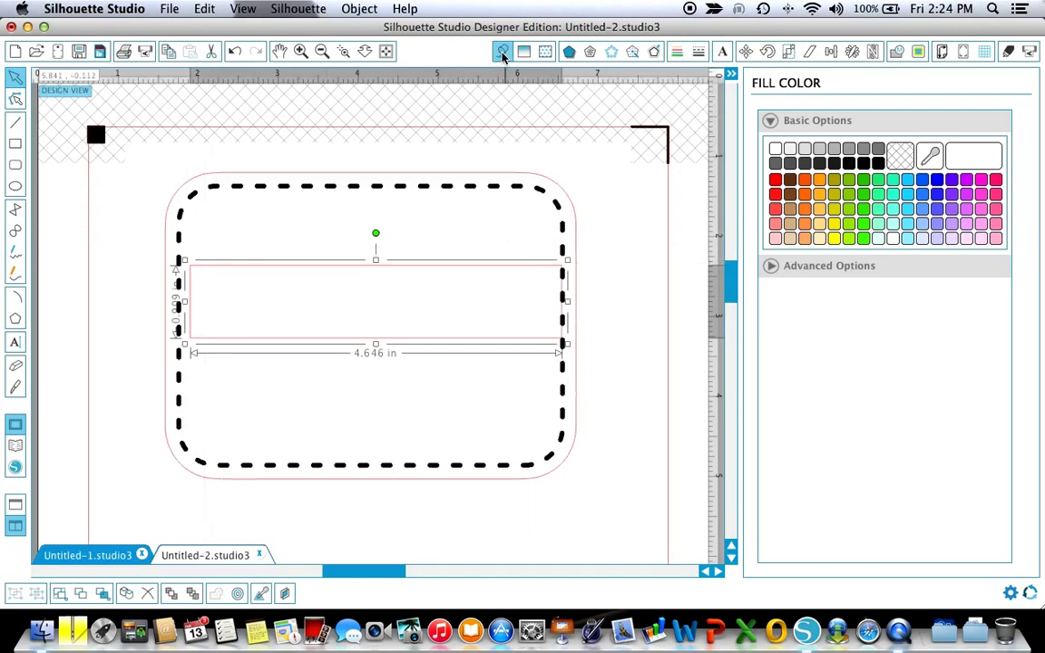
left_click(878, 163)
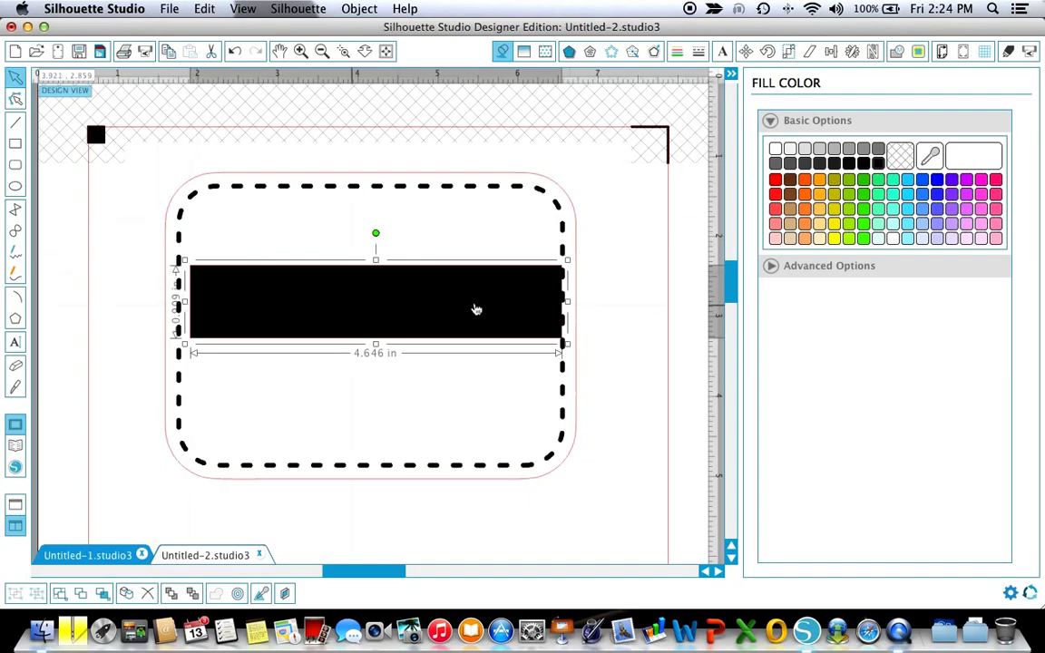
- Draw a straight 4.636 in horizontal line just above the black bar, redoing crooked attempts
left_click(15, 125)
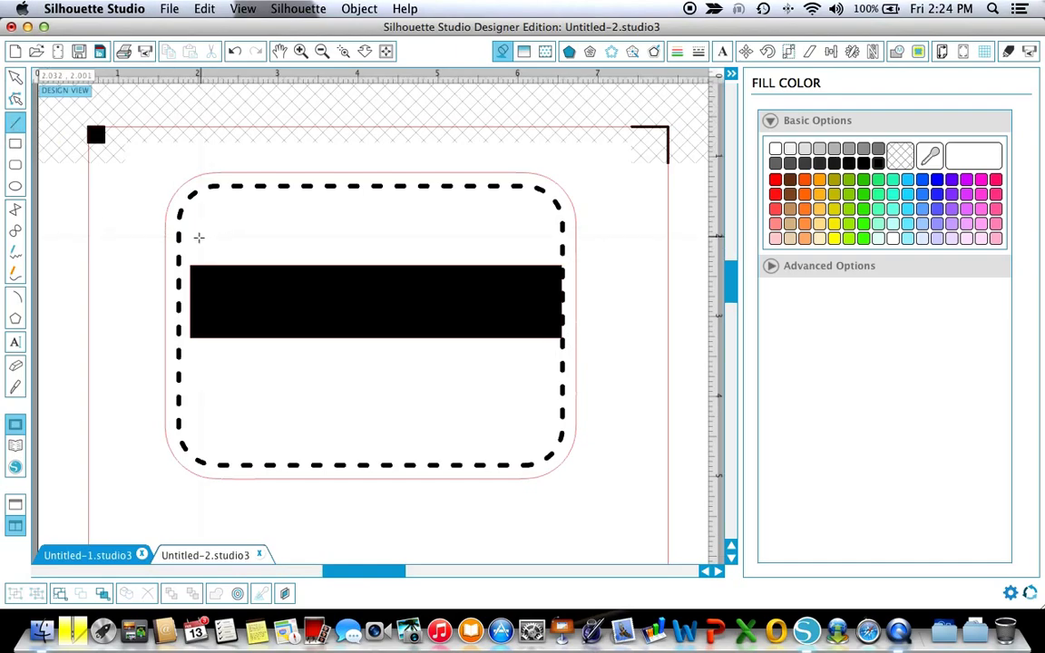
left_click_drag(191, 236, 556, 250)
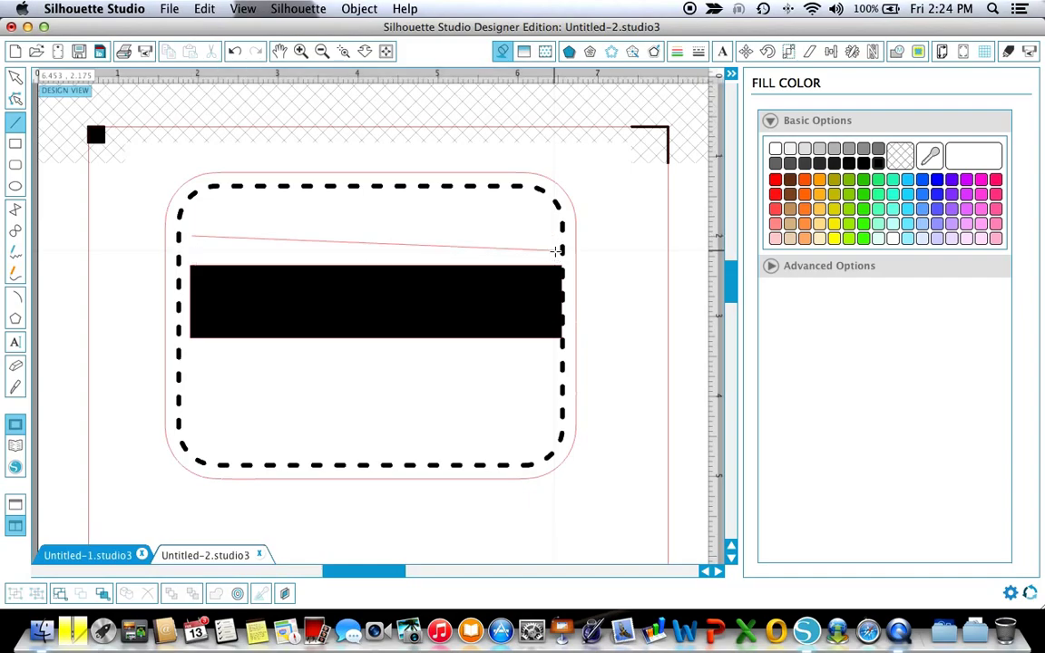
left_click(234, 52)
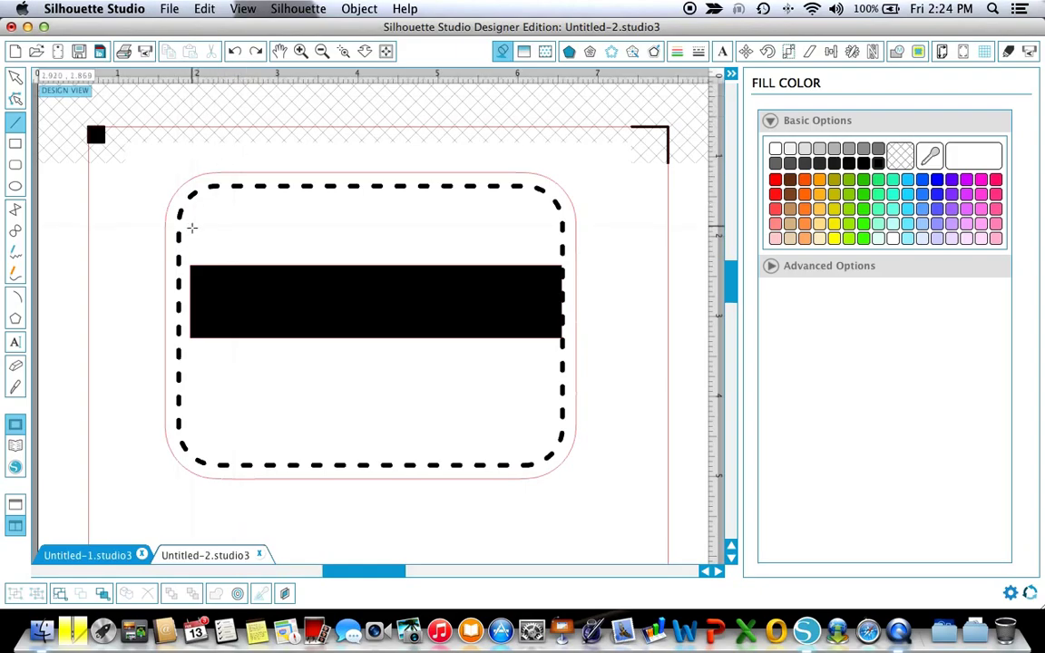
left_click_drag(193, 233, 234, 218)
left_click(234, 56)
left_click_drag(189, 234, 562, 249)
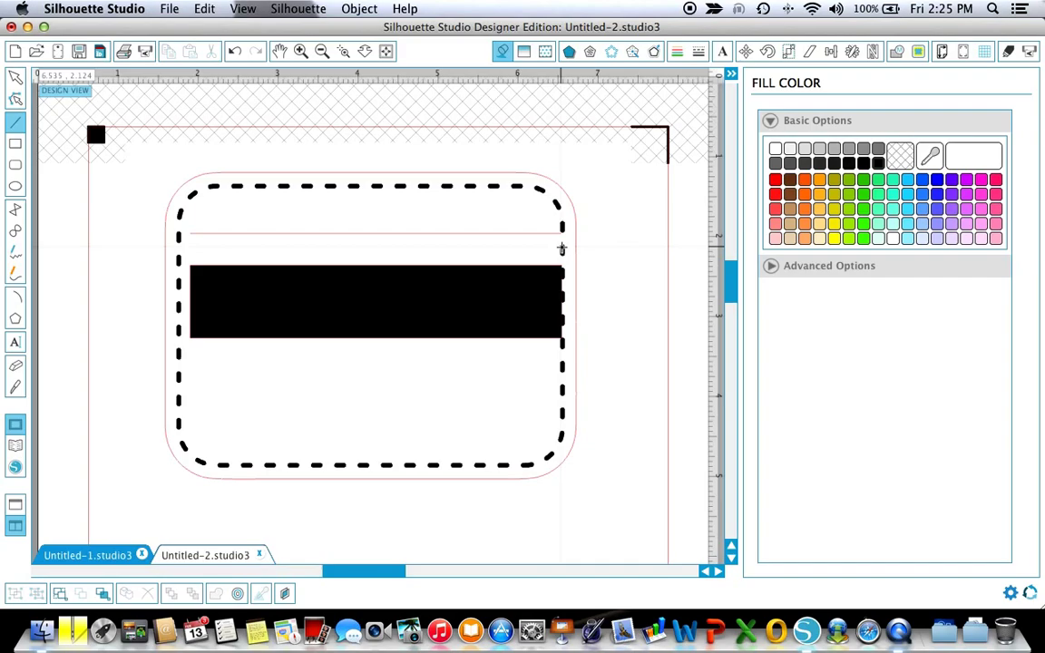
left_click(16, 76)
left_click(259, 234)
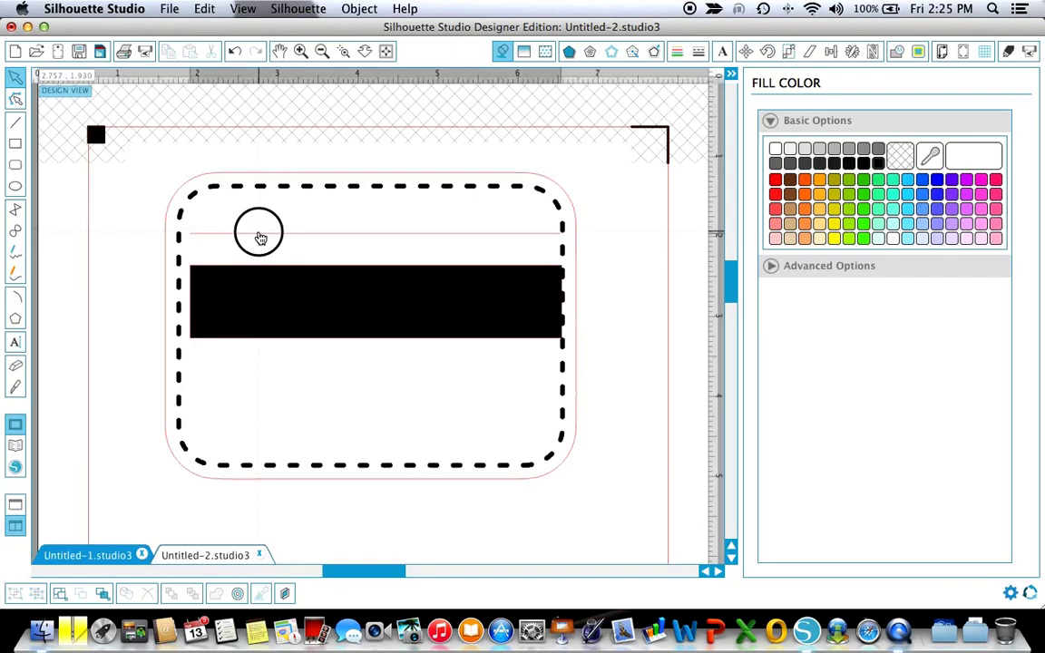
- Make the line dashed with a 3.5 pt thickness
left_click(697, 52)
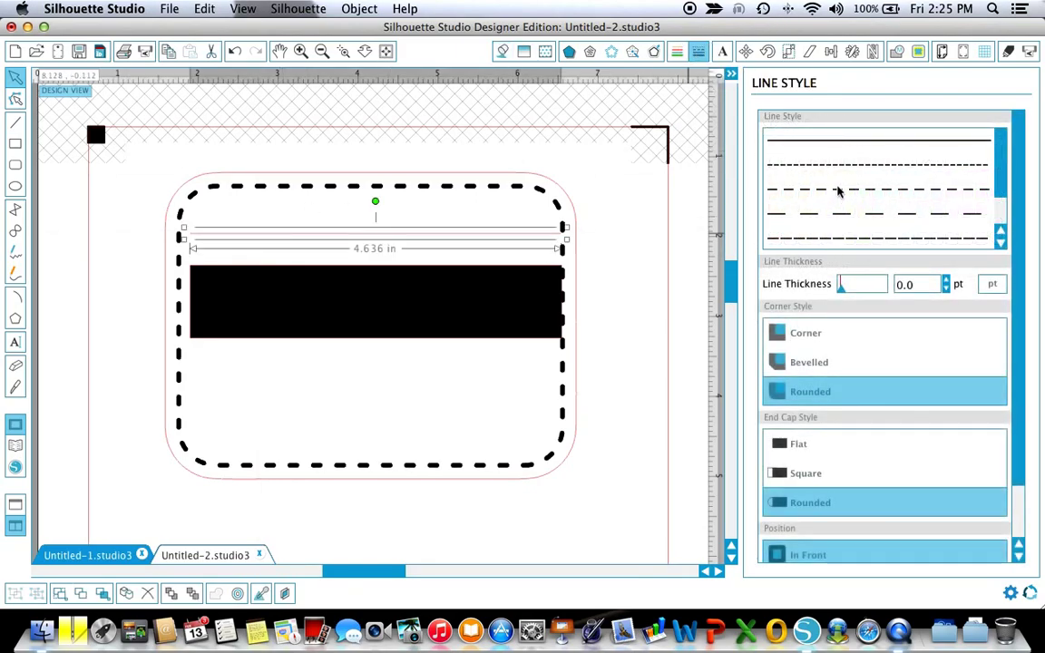
left_click(839, 190)
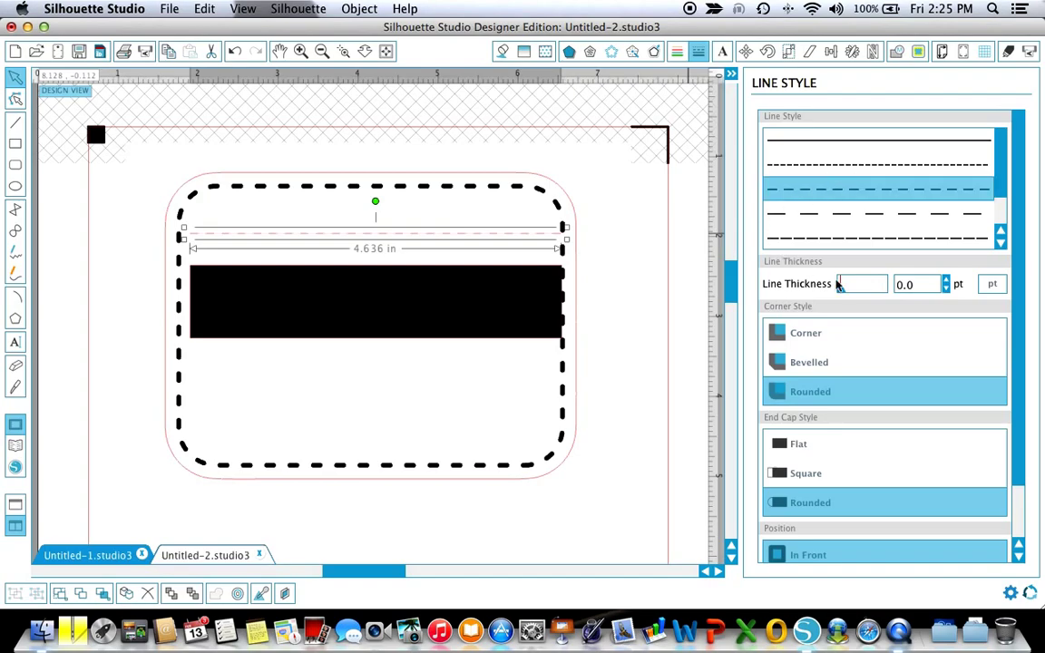
left_click(947, 285)
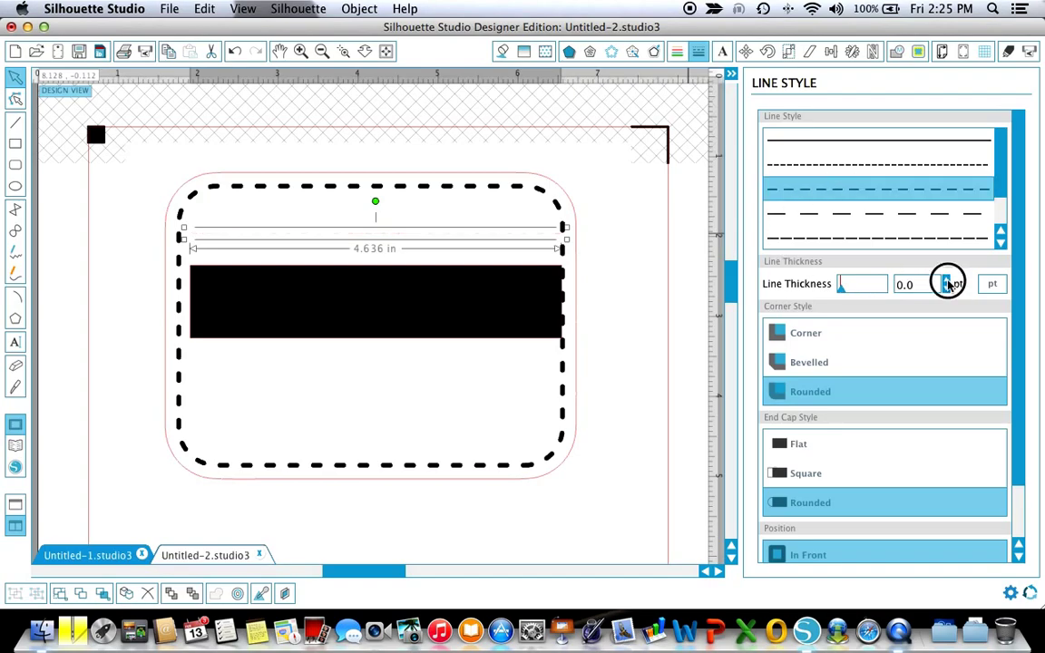
left_click(948, 283)
left_click(947, 283)
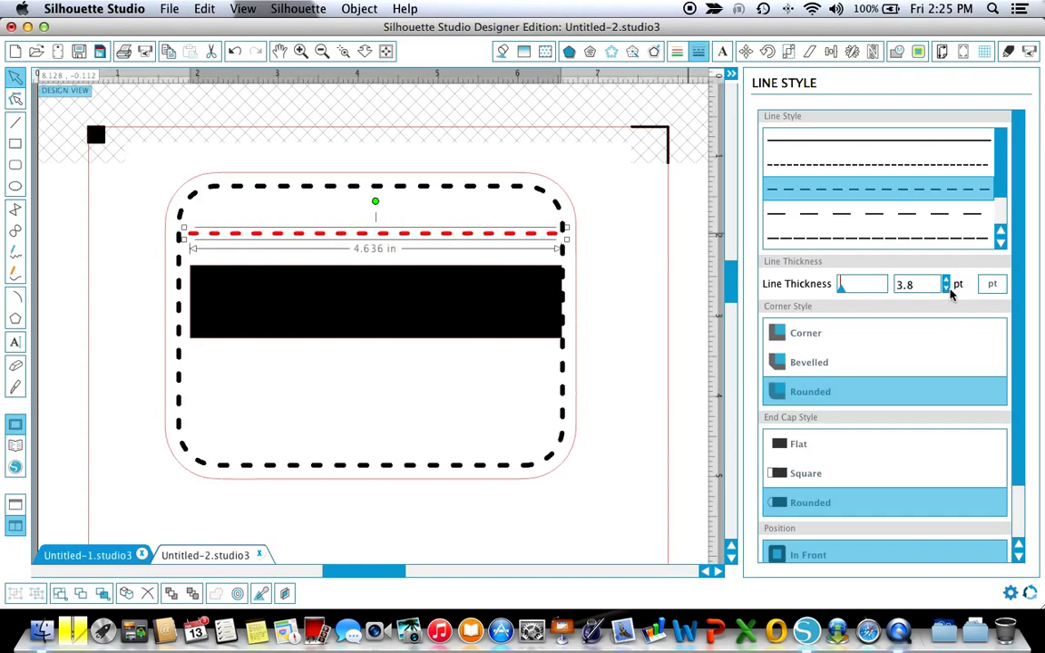
left_click(947, 288)
left_click(948, 289)
left_click(947, 289)
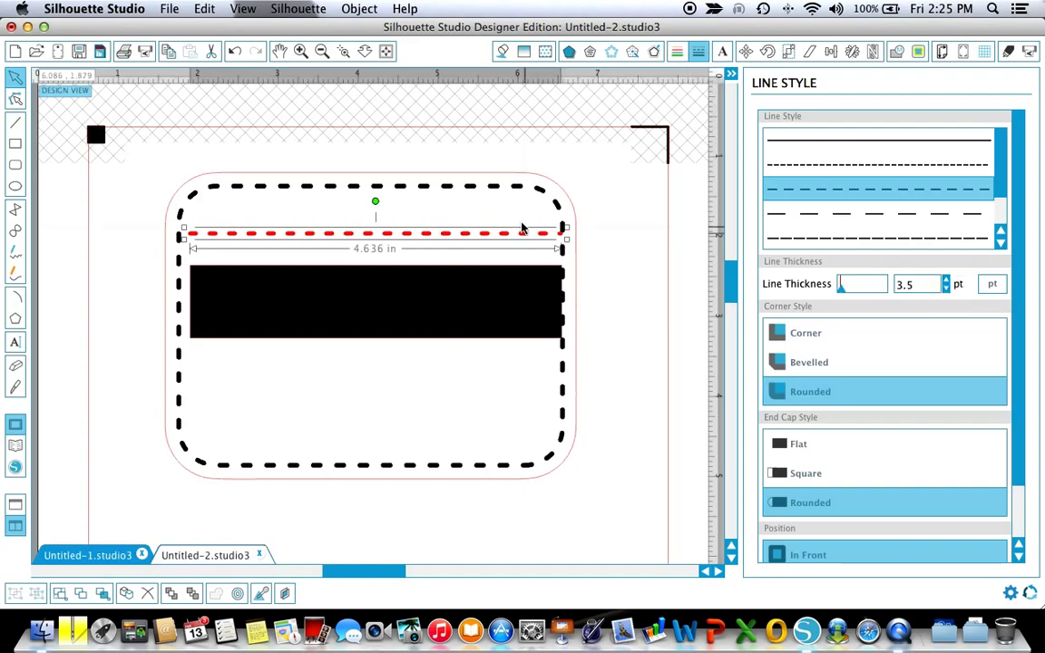
- Colour the dashed line yellow and move it onto the middle of the black bar
left_click(501, 53)
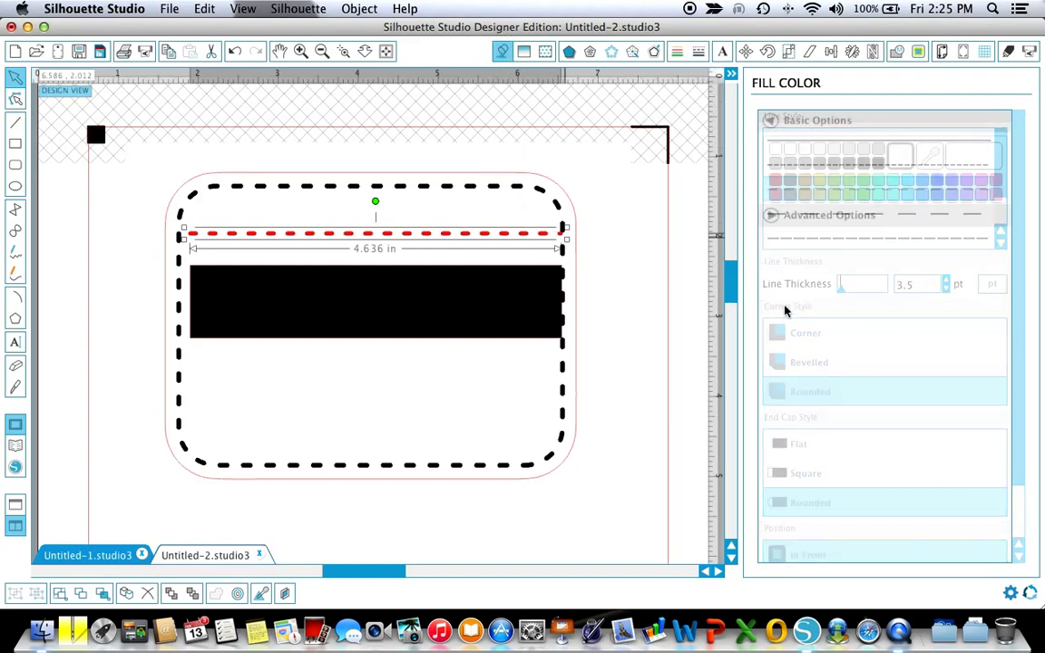
left_click(835, 238)
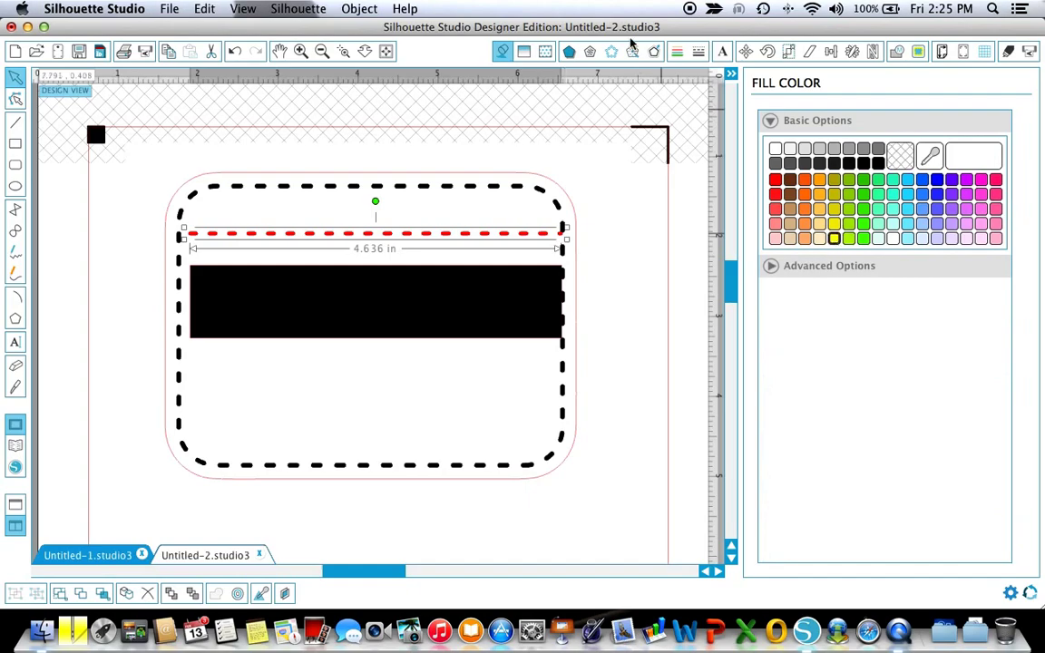
left_click(678, 53)
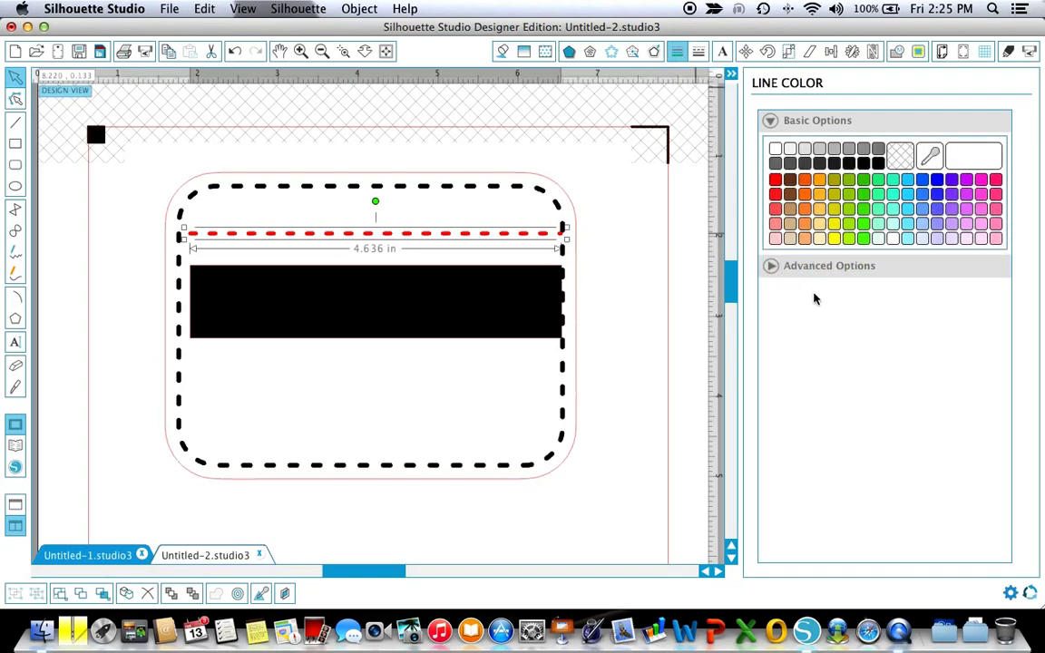
left_click(835, 236)
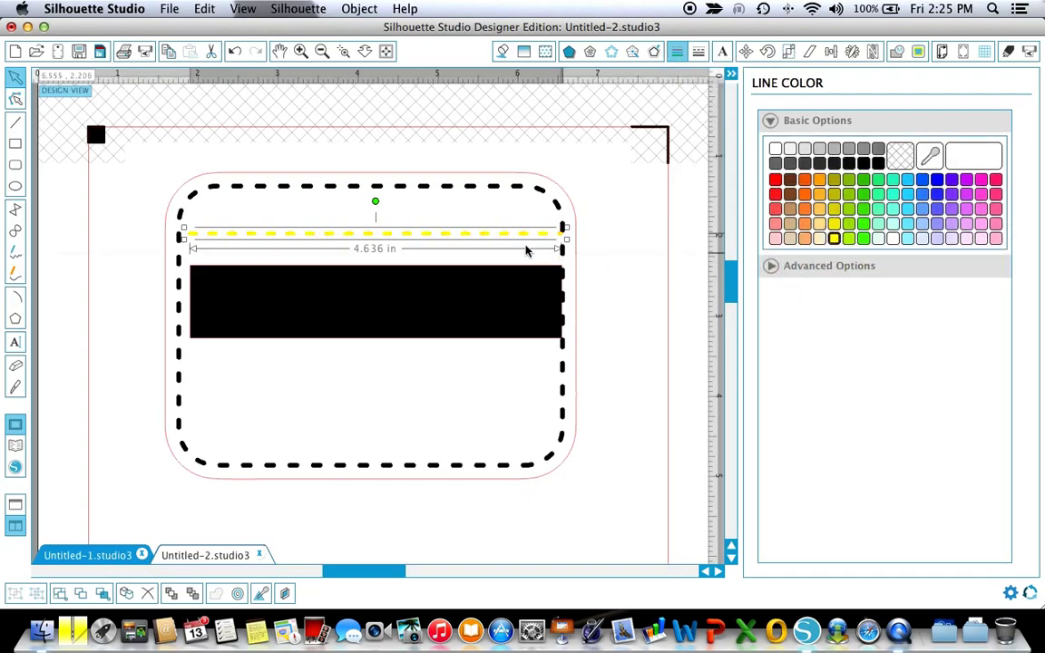
left_click_drag(482, 243, 488, 307)
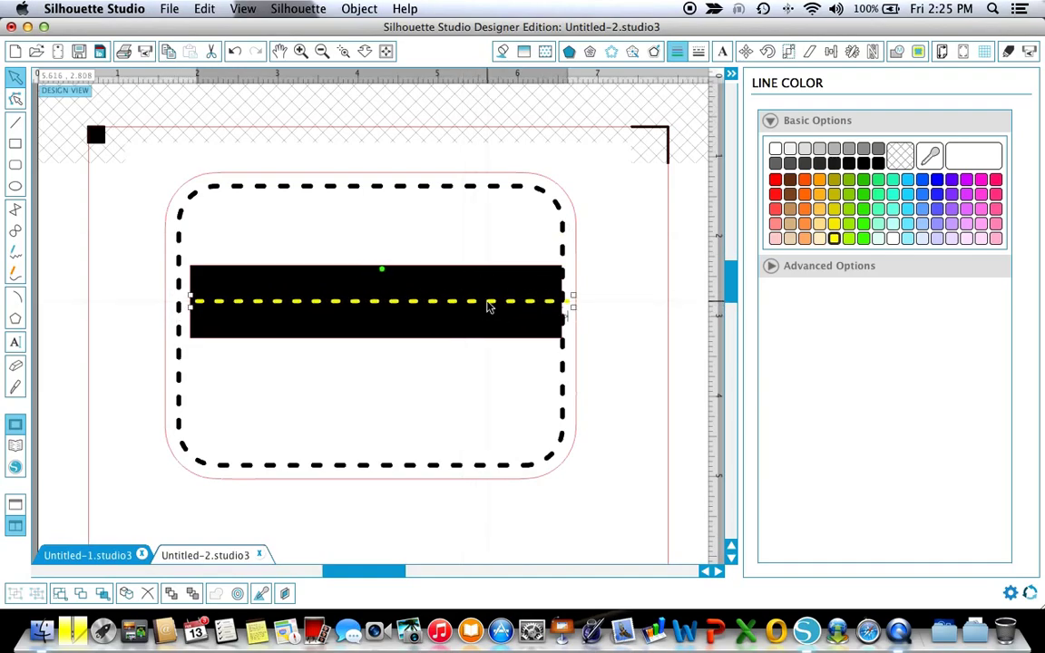
- Centre the yellow dashed stripe inside the 4.646 in black road bar with the Align Center option
left_click(430, 273)
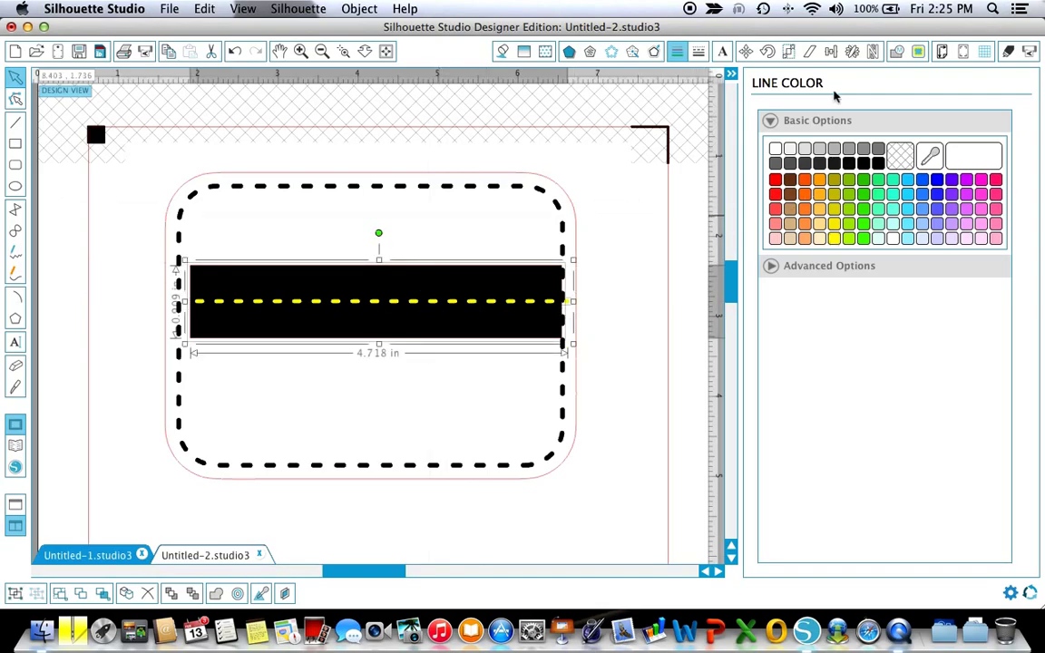
left_click(831, 52)
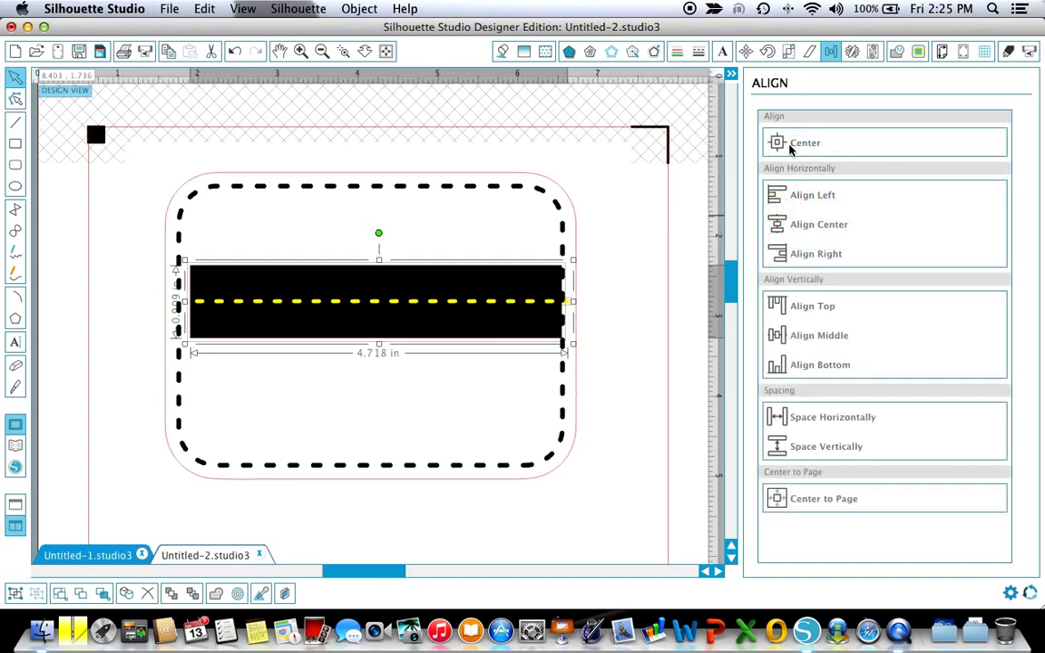
left_click(789, 145)
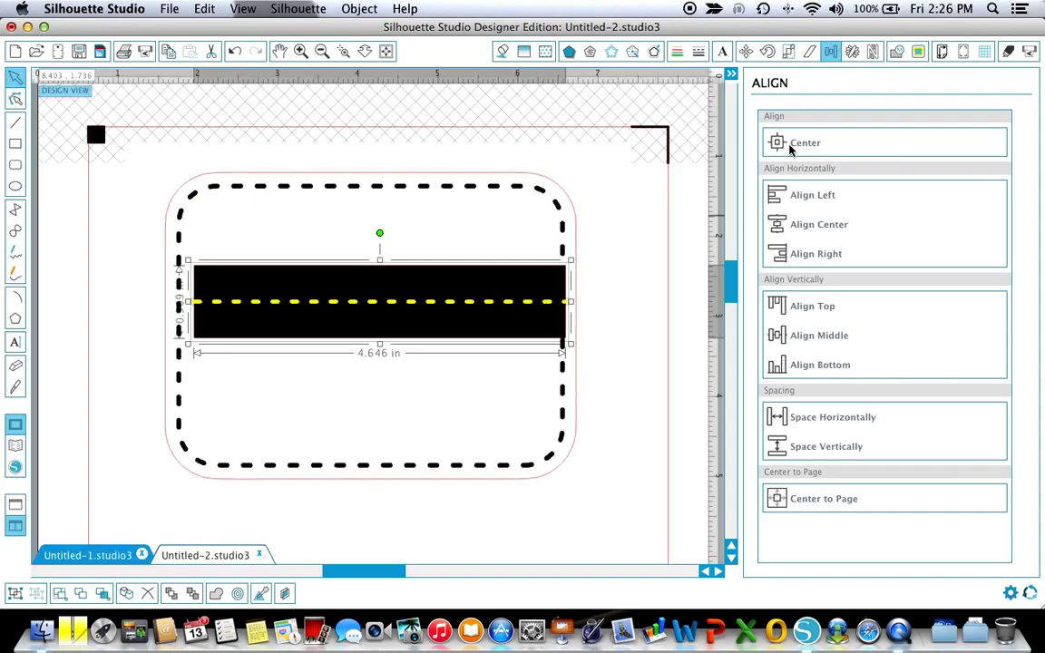
left_click(792, 145)
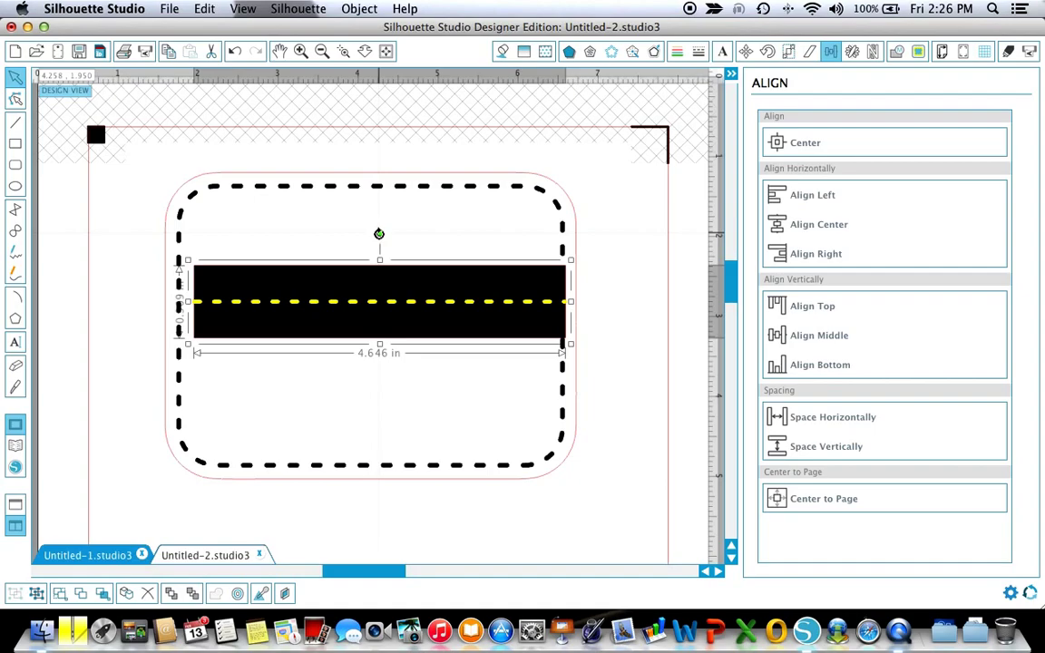
- Rotate the black road strip to run diagonally across the card and drag it slightly lower
left_click_drag(376, 229, 339, 256)
left_click_drag(336, 245, 341, 242)
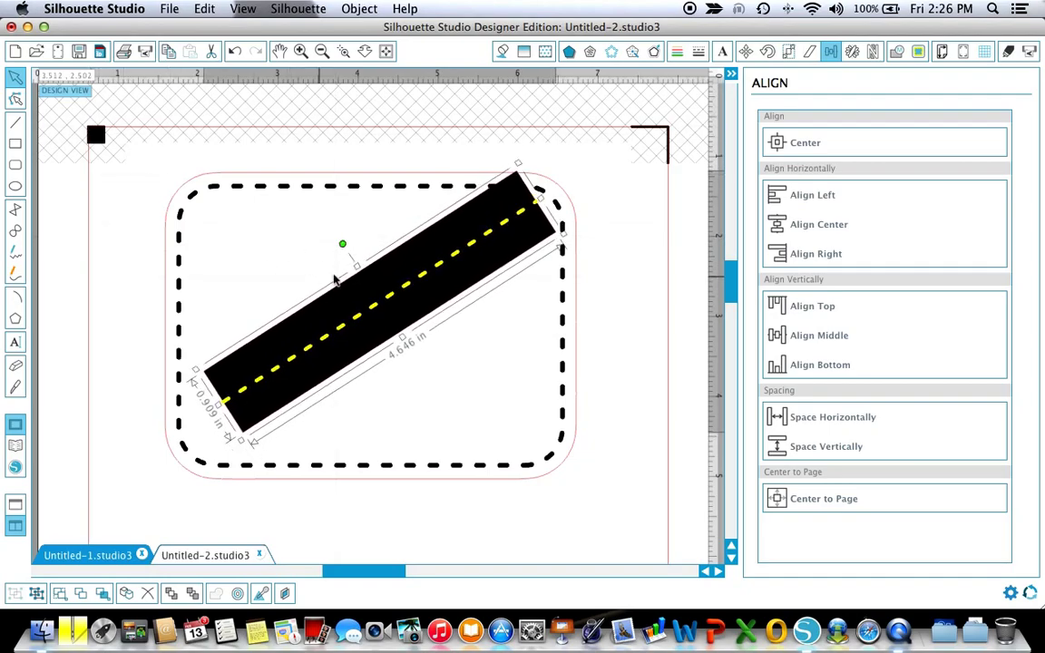
left_click_drag(392, 282, 381, 312)
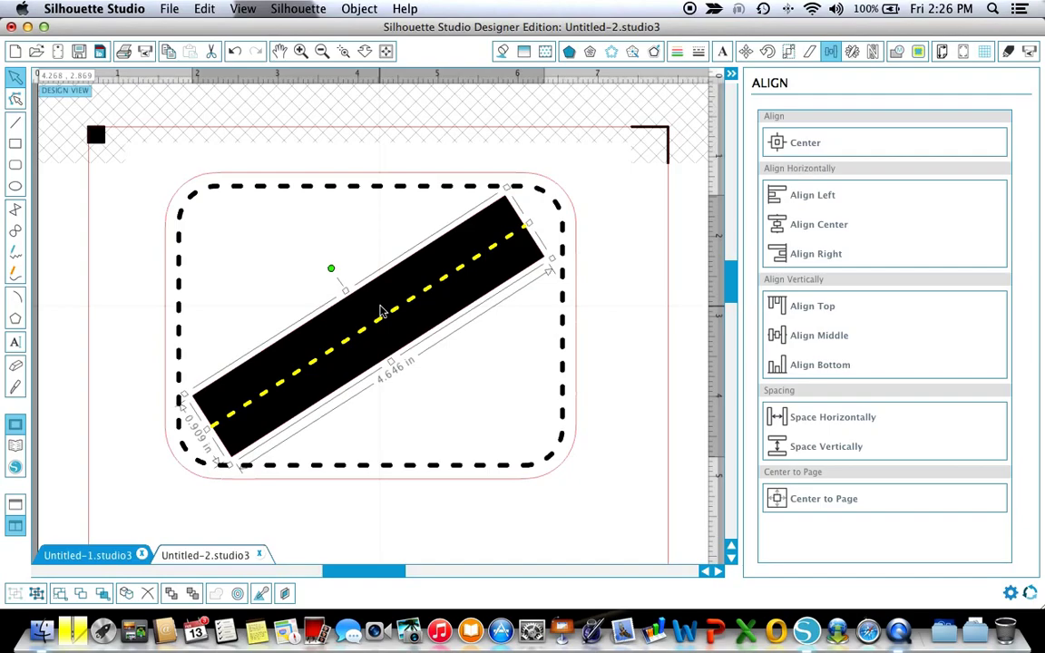
- Add two-line 24 pt text 'I "Wheelie" / Like You' in the card's upper-left corner
left_click(18, 341)
left_click(207, 245)
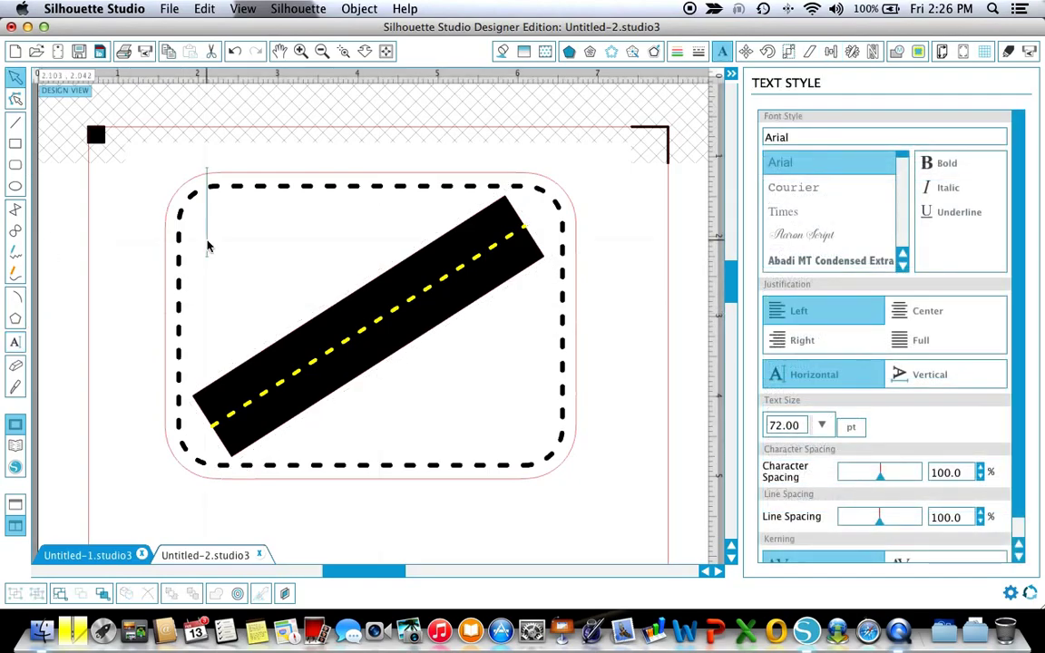
left_click(821, 425)
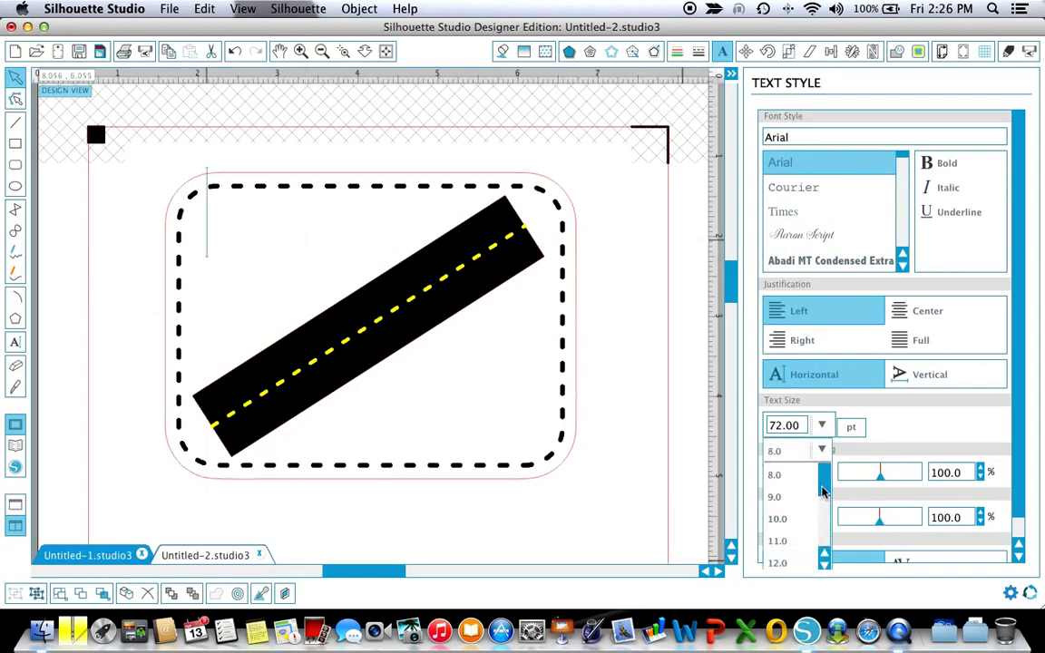
left_click_drag(823, 491, 832, 526)
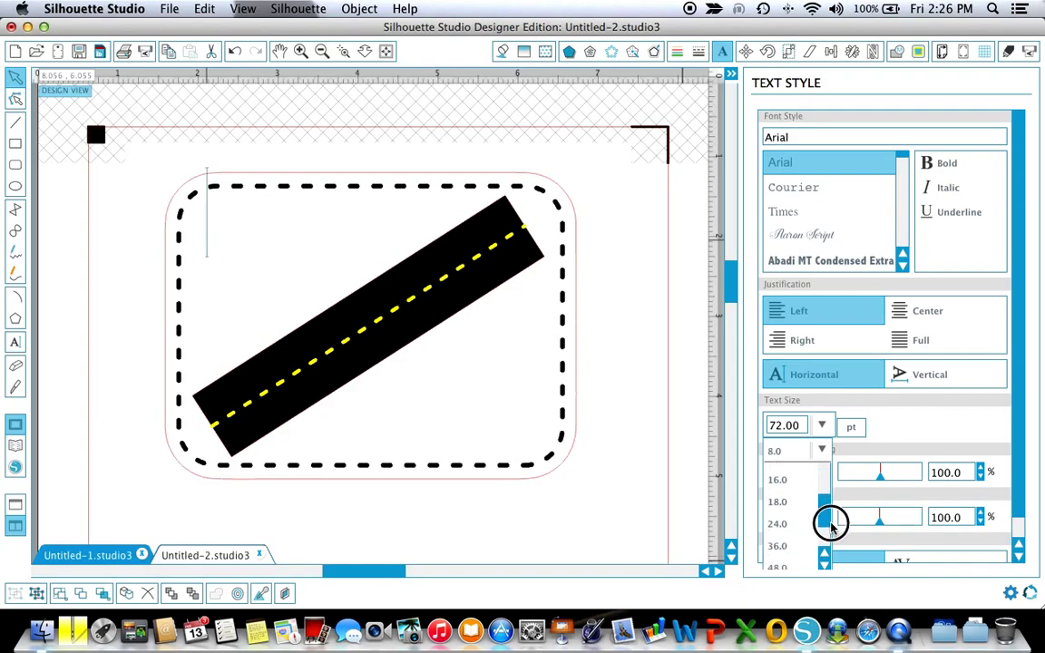
left_click(787, 501)
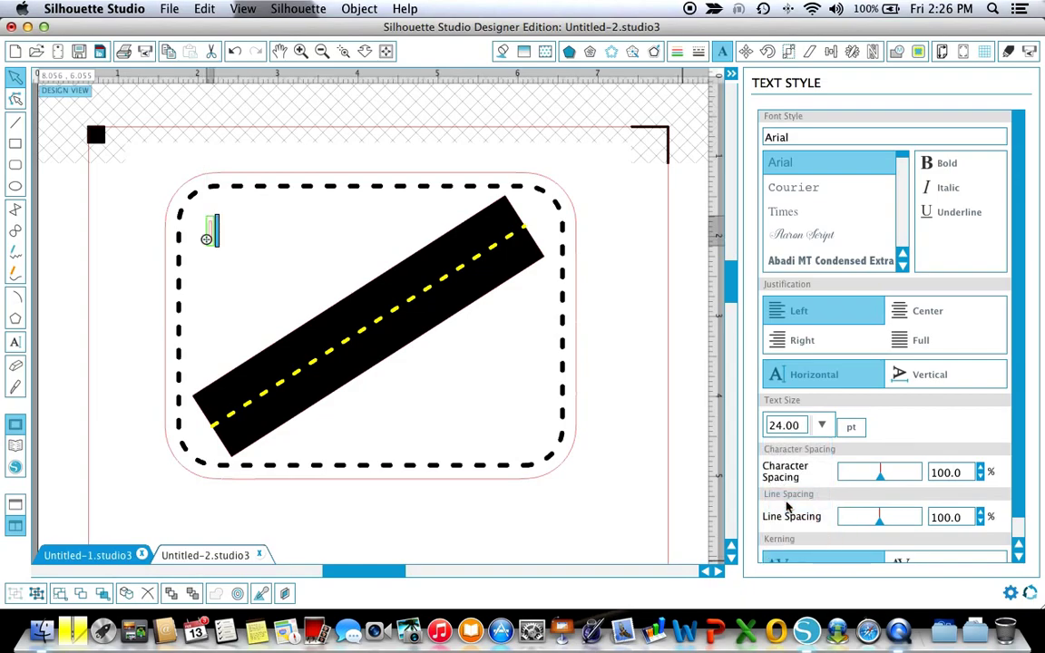
type("\"Wheel")
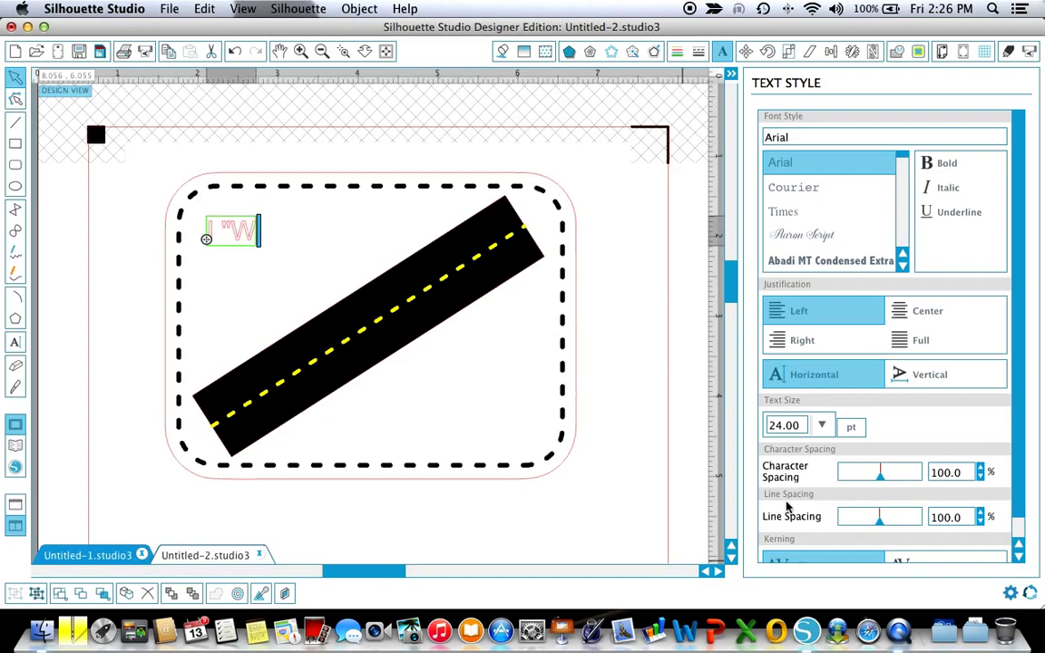
type("ie")
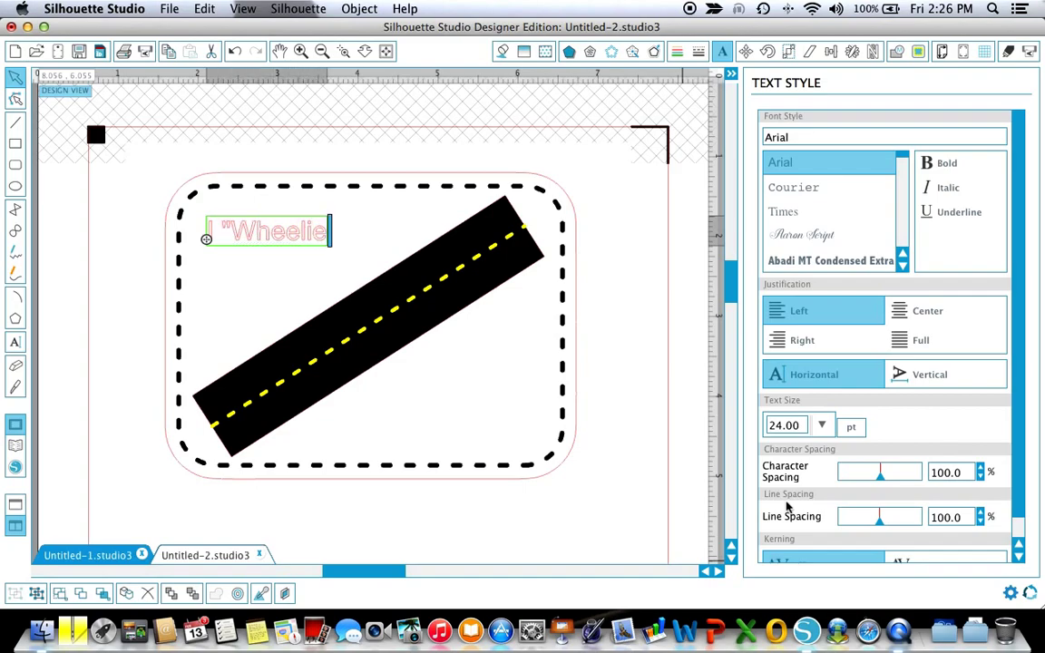
type("\"")
key("Return")
type("Li")
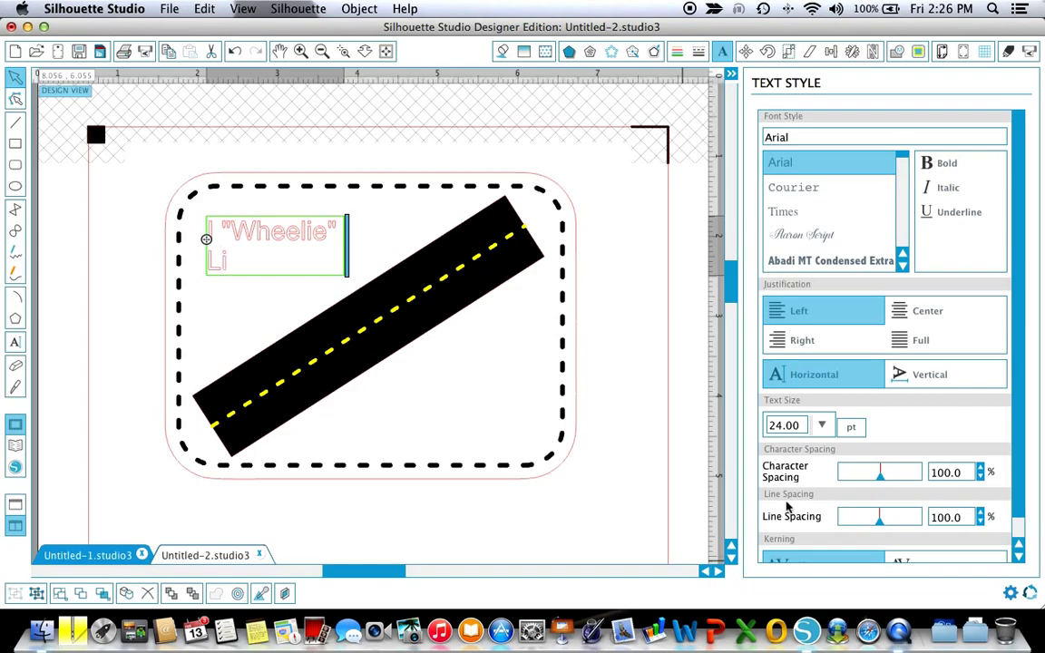
type("ke Ypo")
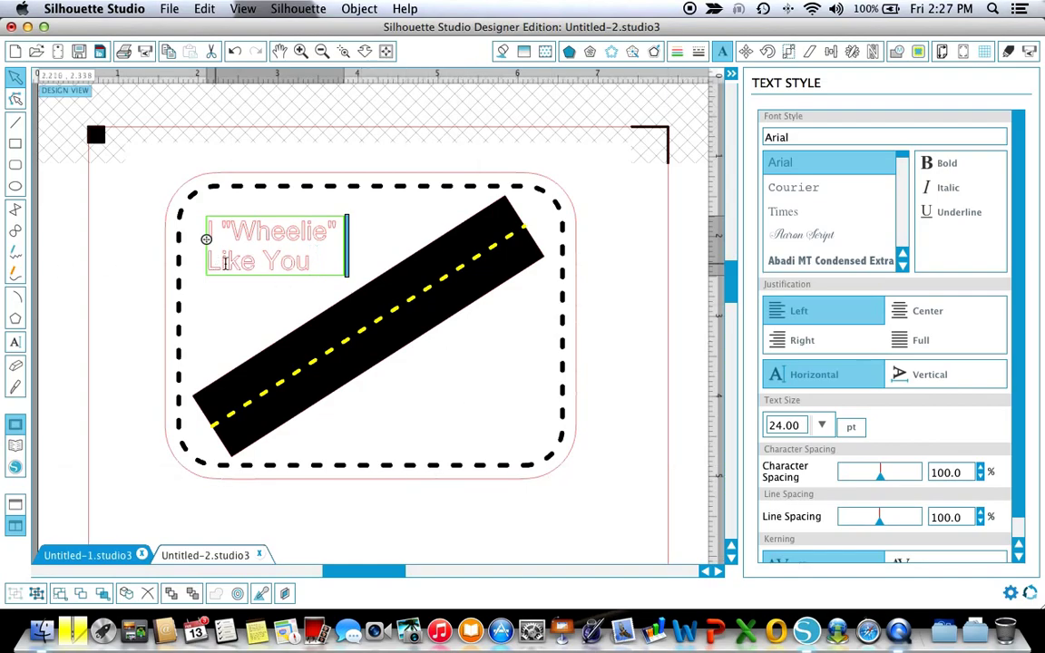
key("Escape")
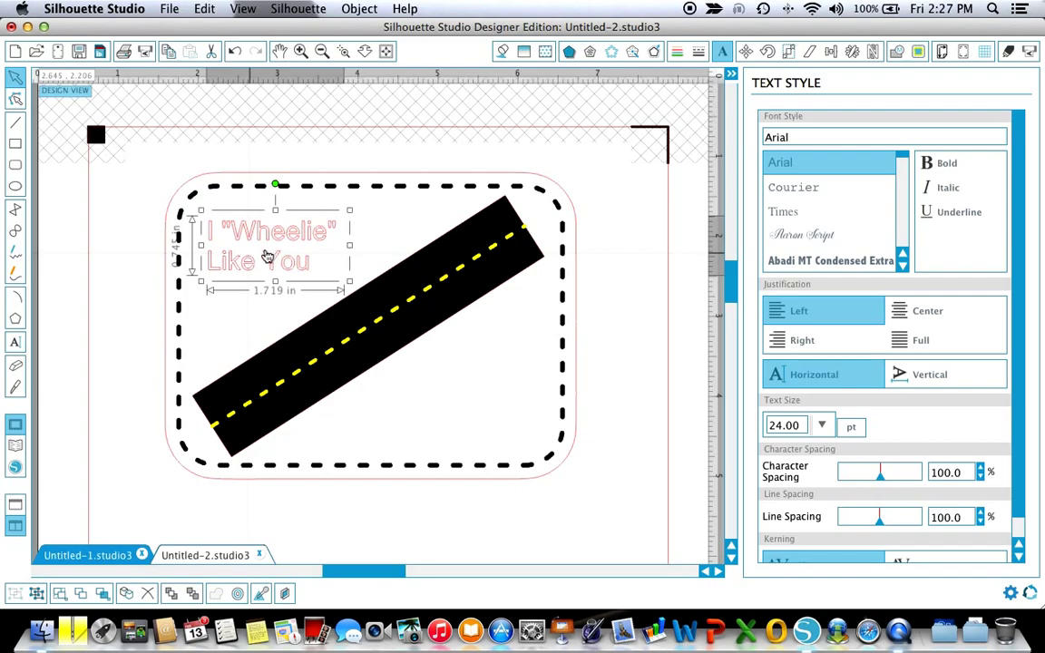
- Switch the greeting text to Arial Rounded MT Bold, widening it to 1.879 in, and show fill colours
left_click(817, 140)
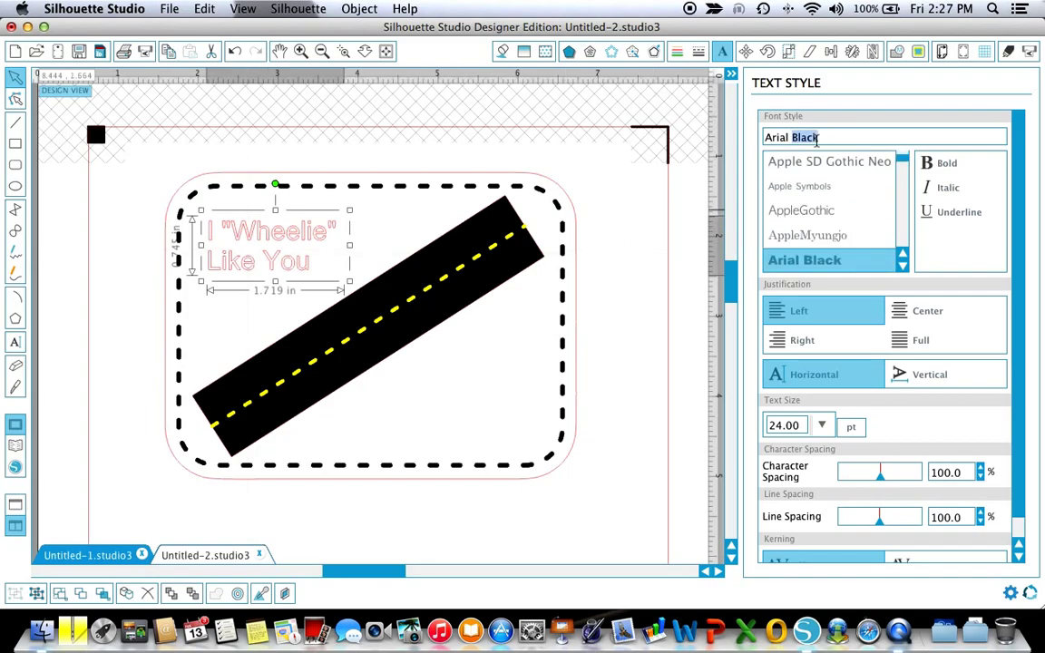
type("R")
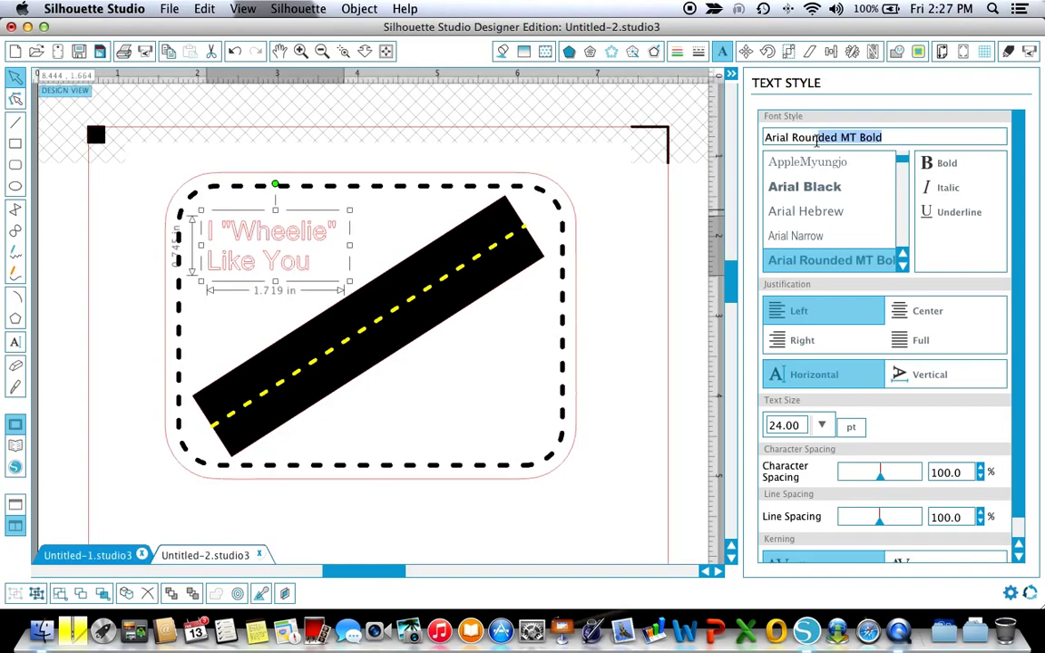
type("oun")
key("Return")
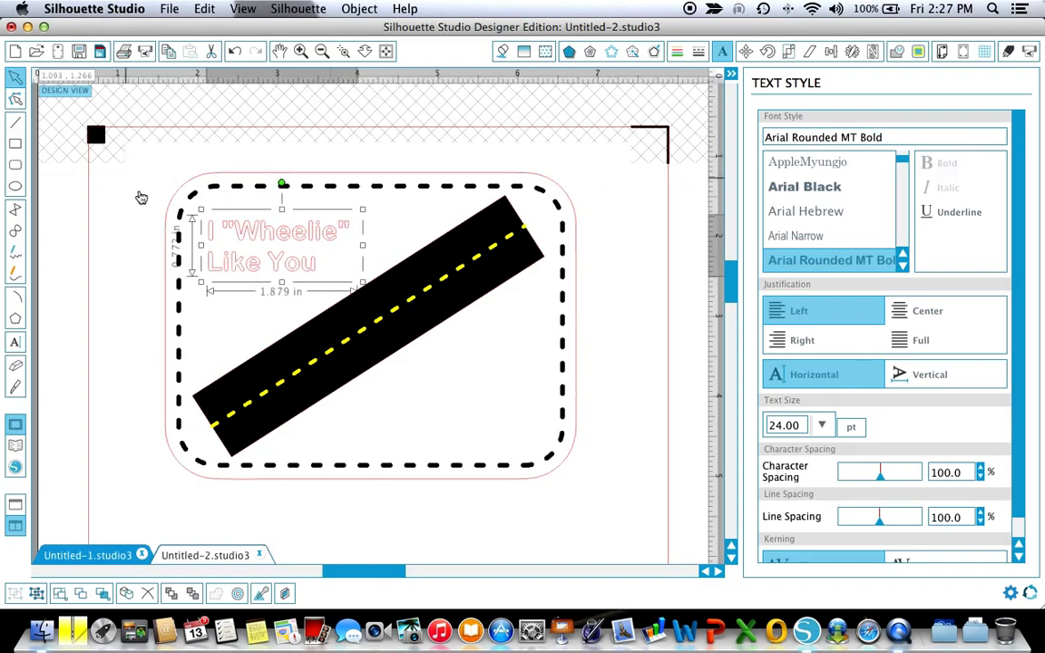
left_click(503, 52)
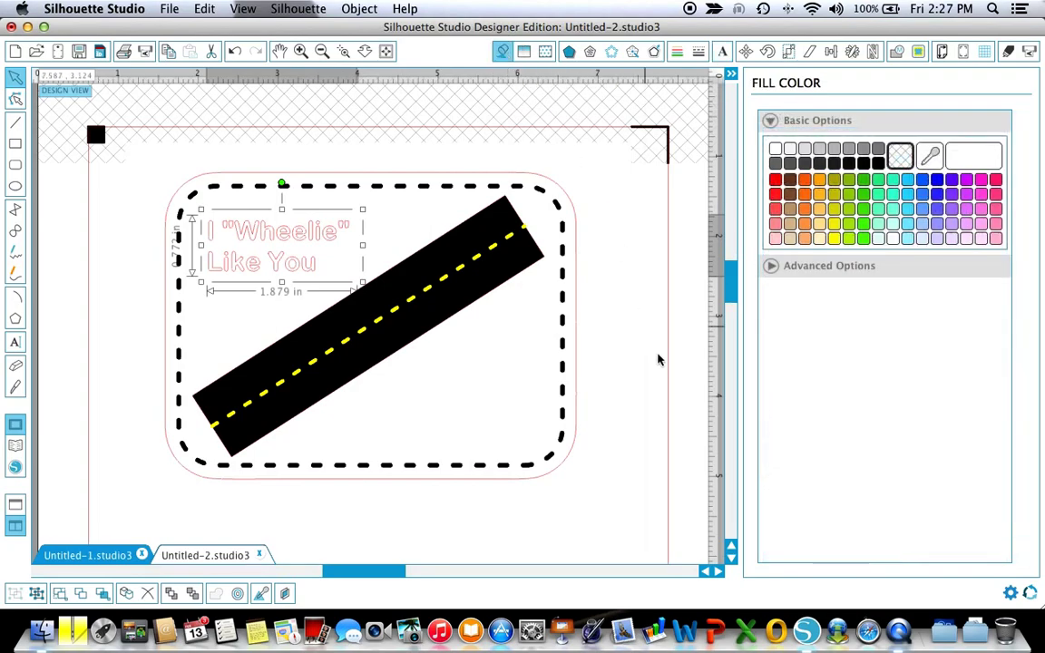
- Fill the greeting red, enlarge it to 2.683 in wide, and shift it slightly toward the top-left
left_click(776, 180)
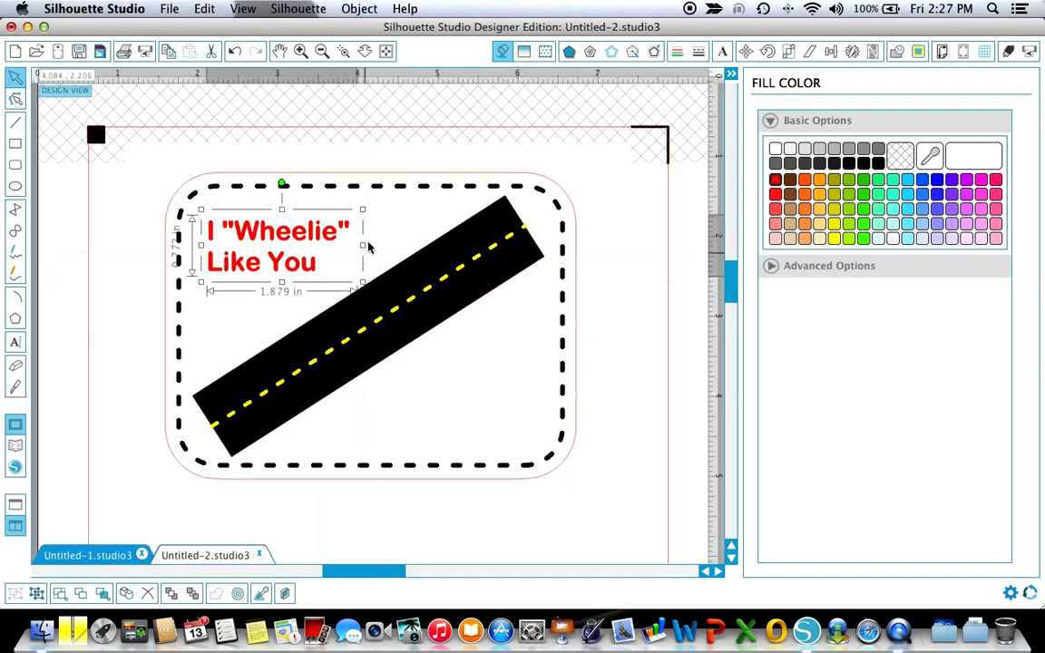
left_click_drag(361, 209, 423, 180)
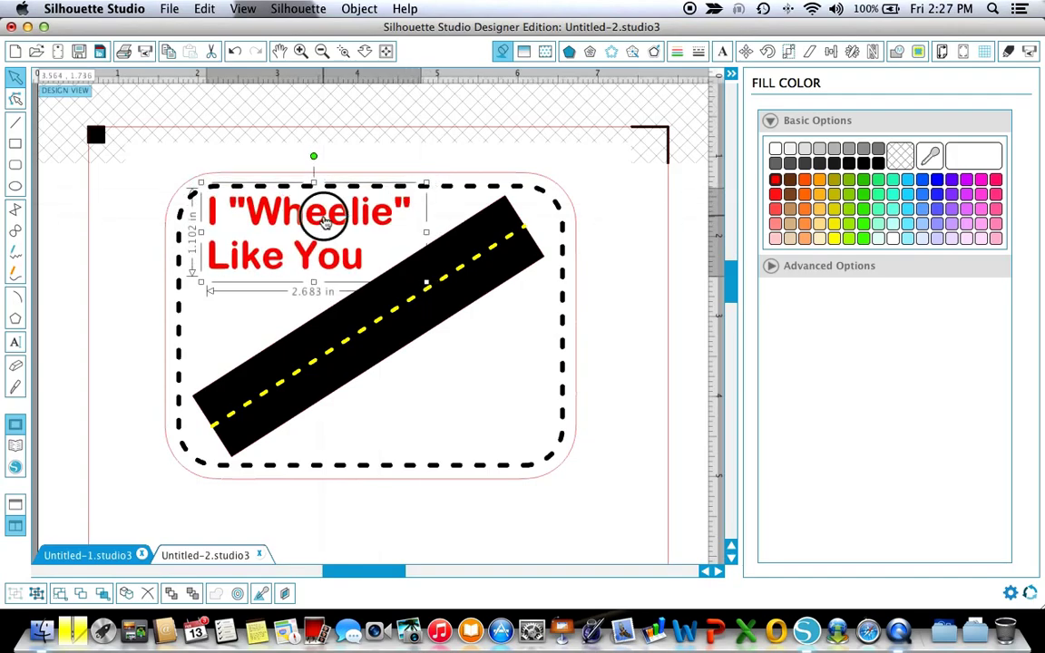
mouse_move(314, 221)
left_mouse_down()
mouse_move(297, 233)
mouse_move(310, 233)
left_mouse_up()
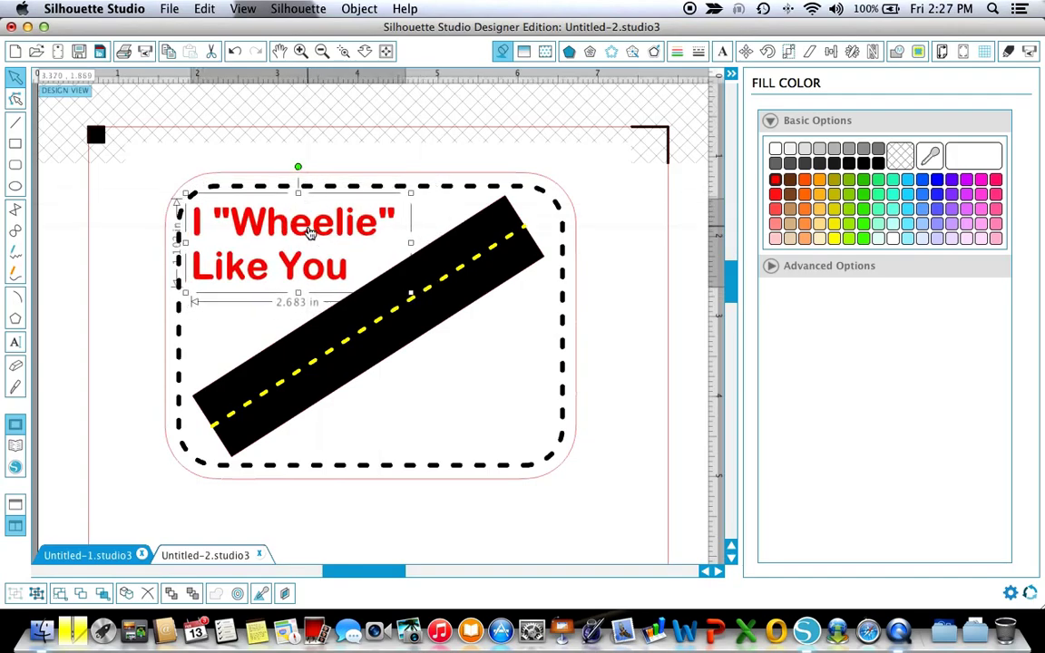
- Add centred 24 pt text 'Happy Valentines Day - Love,' plus the sender's name in the lower right
left_click(13, 344)
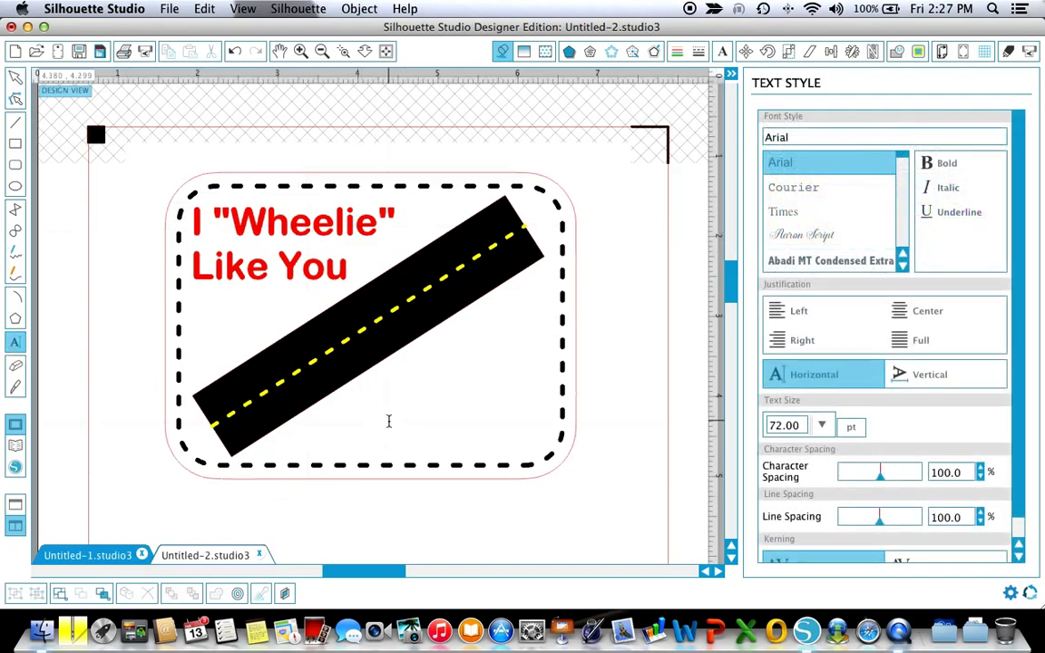
left_click(389, 403)
left_click(822, 425)
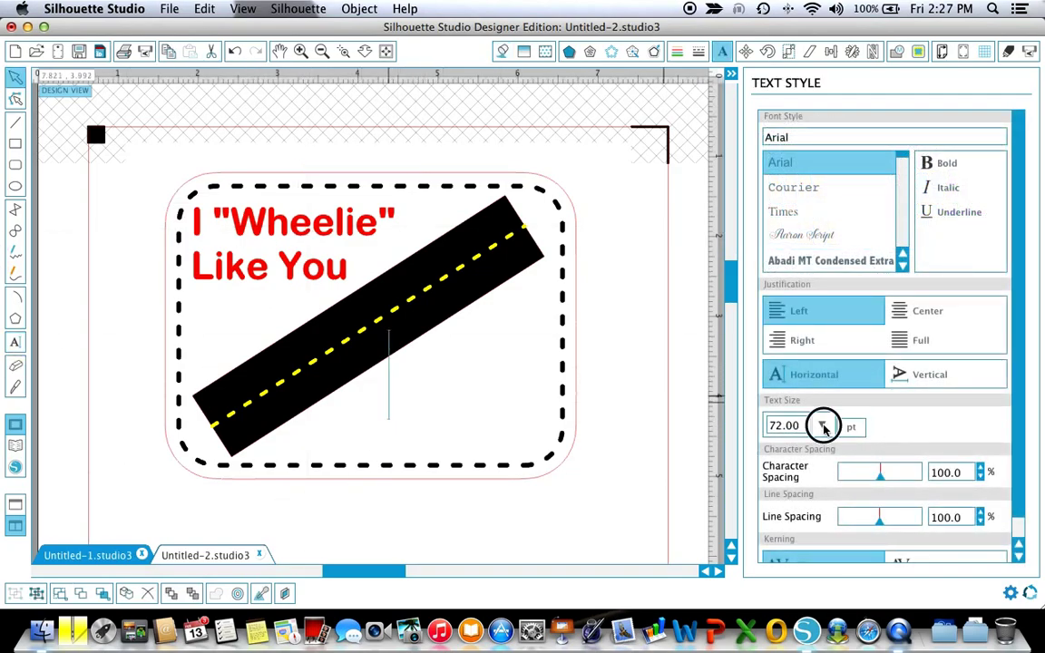
left_click_drag(824, 478, 821, 507)
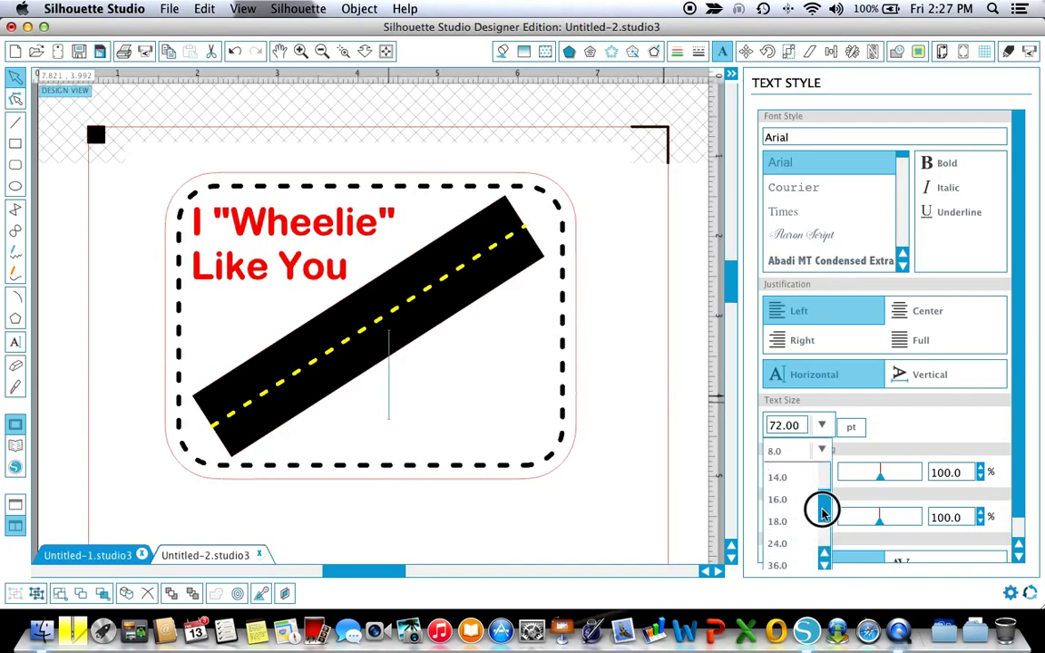
left_click(779, 544)
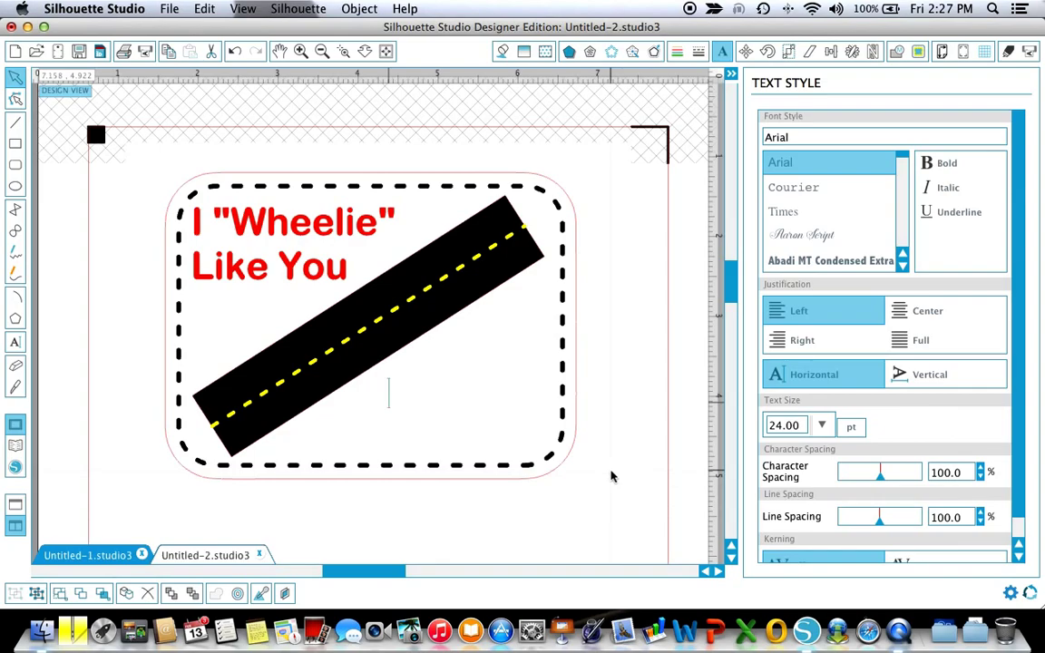
type("Happy V")
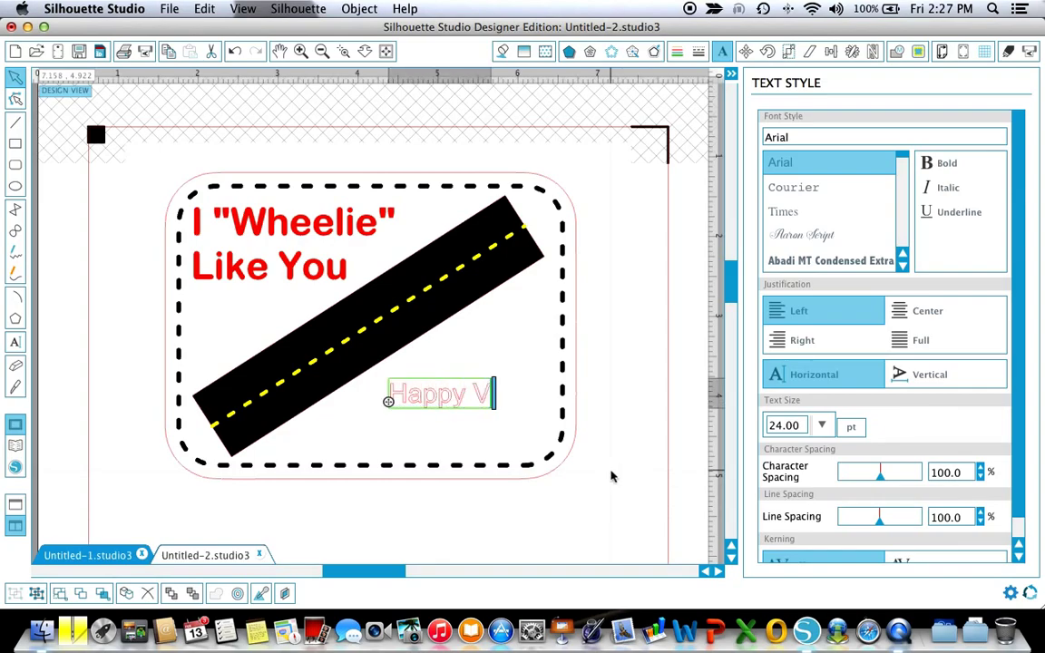
type("alentines")
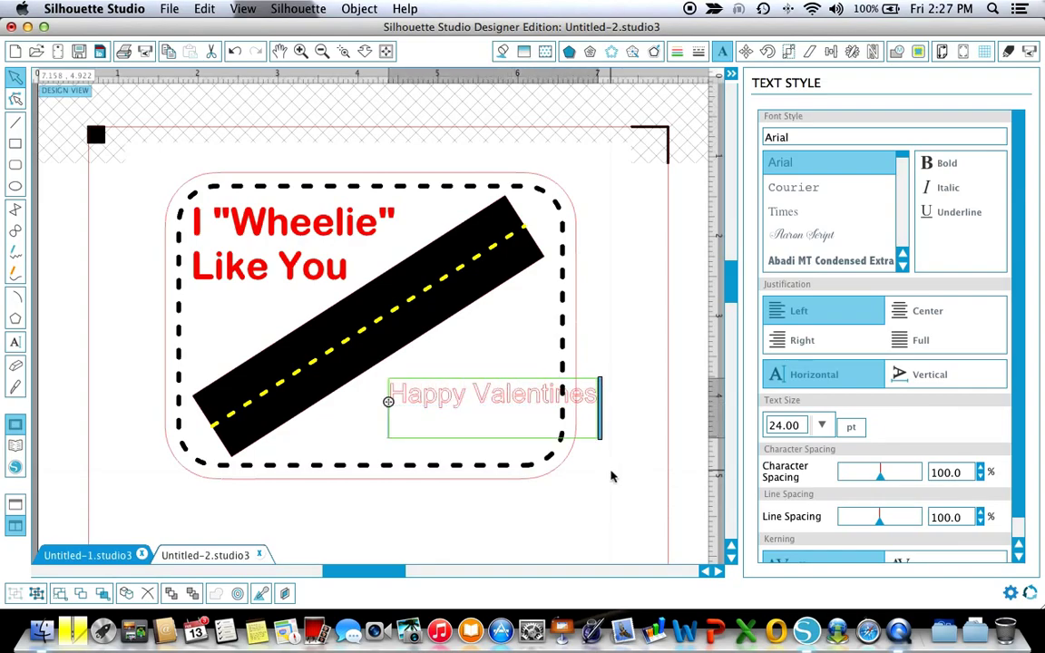
type(" Day - Love, Noah")
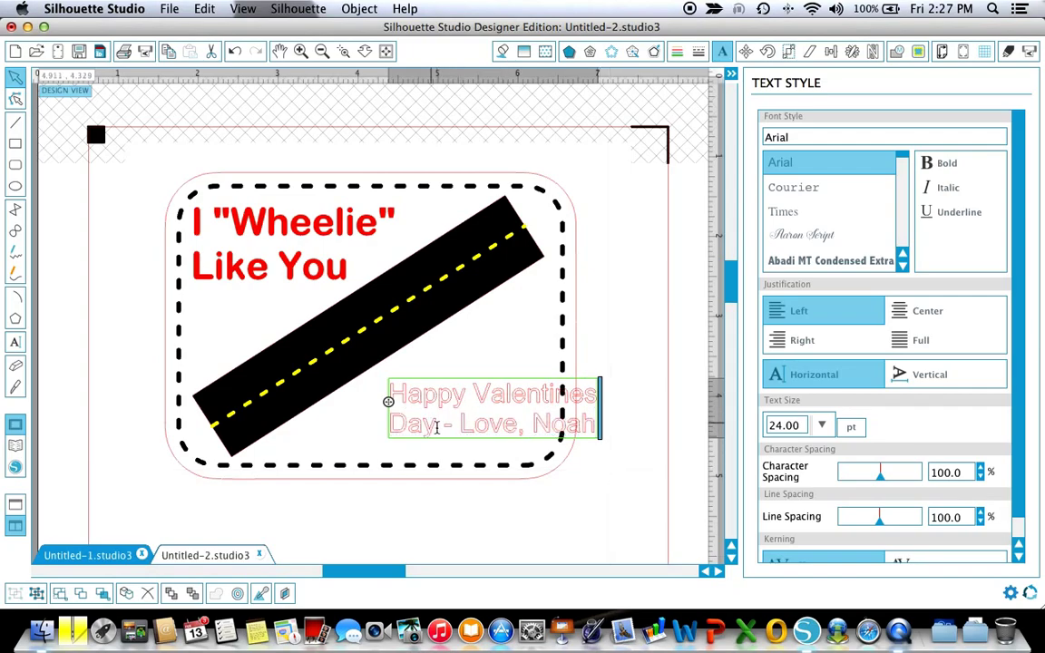
left_click(423, 379)
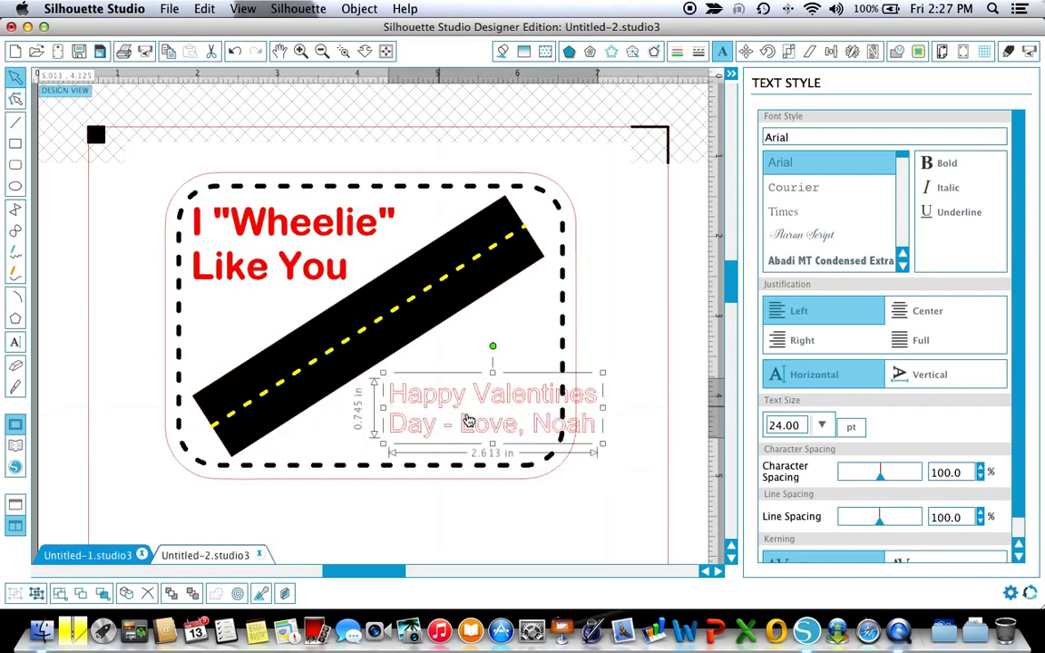
left_click(928, 312)
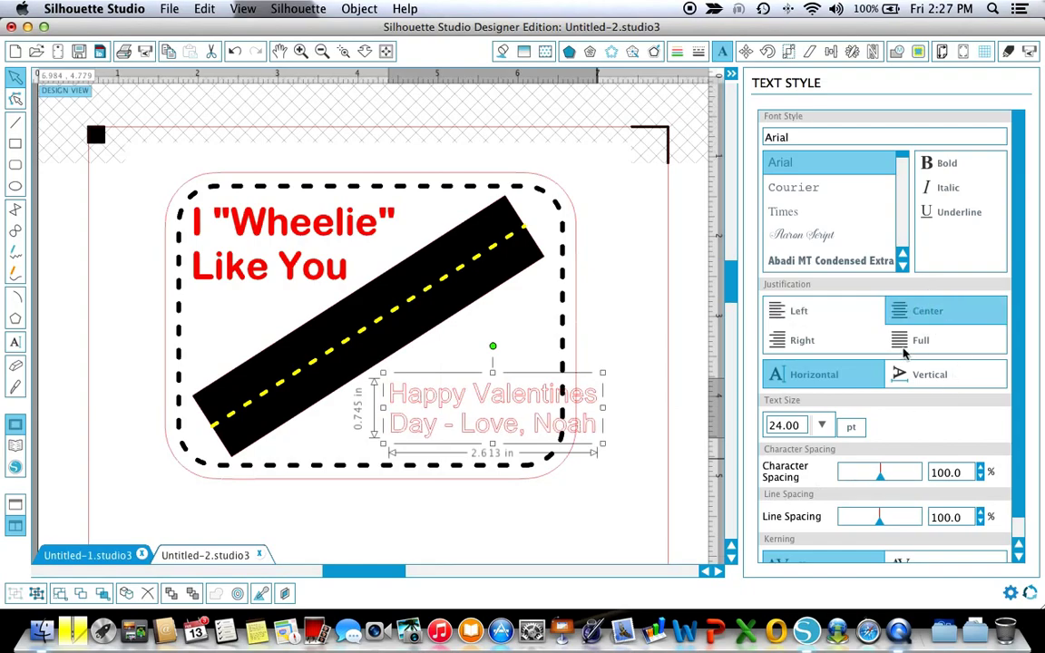
- Fill the Valentine message red and set it in Arial Rounded MT Bold
left_click(503, 53)
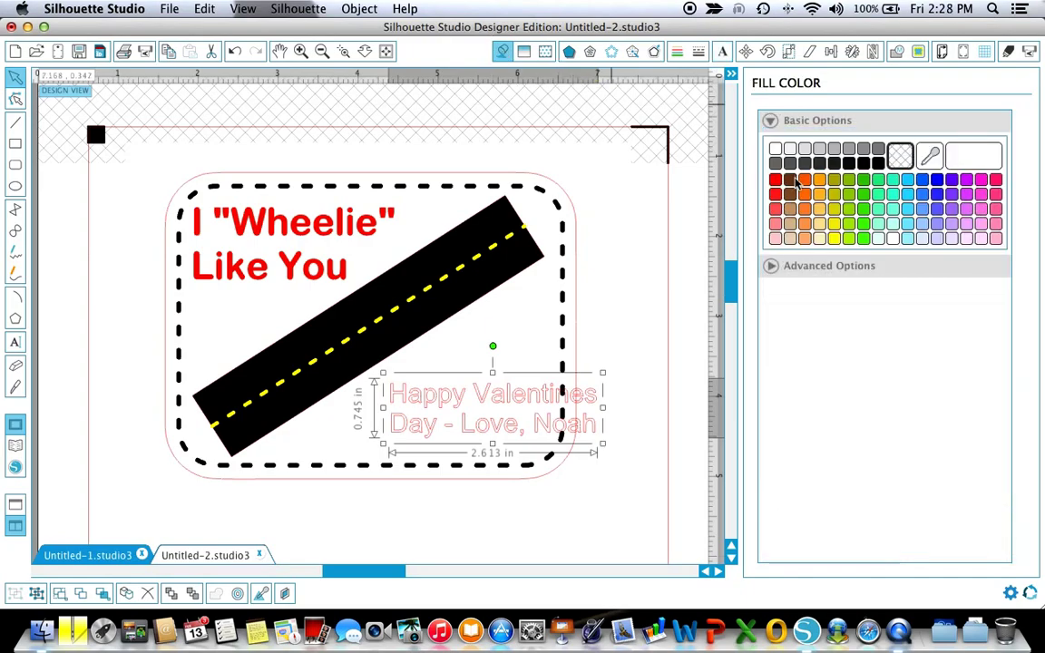
left_click(774, 179)
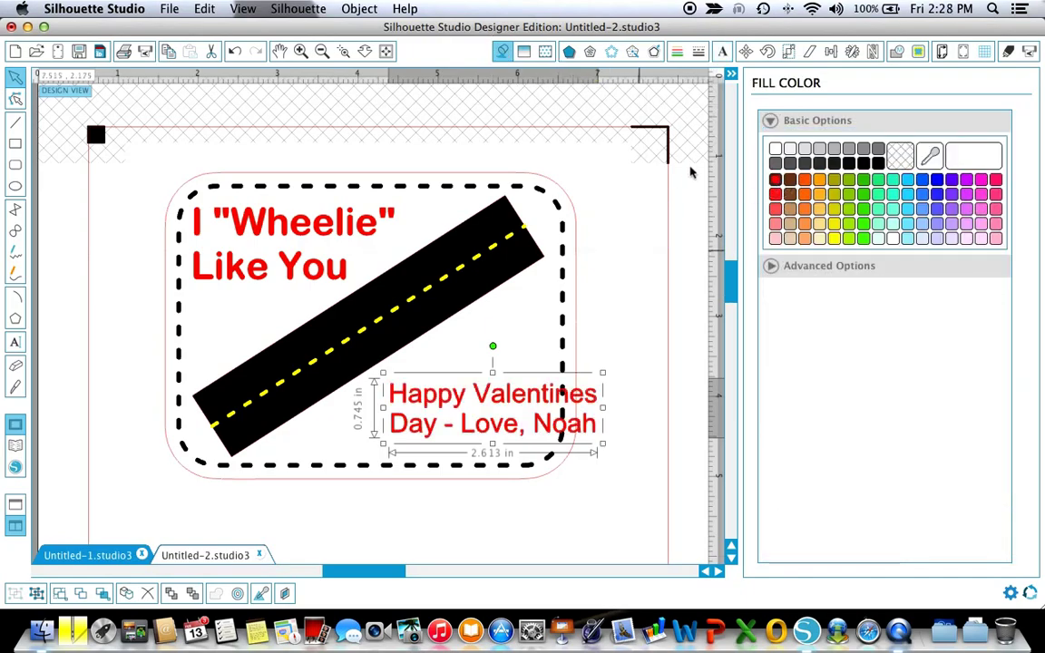
left_click(723, 52)
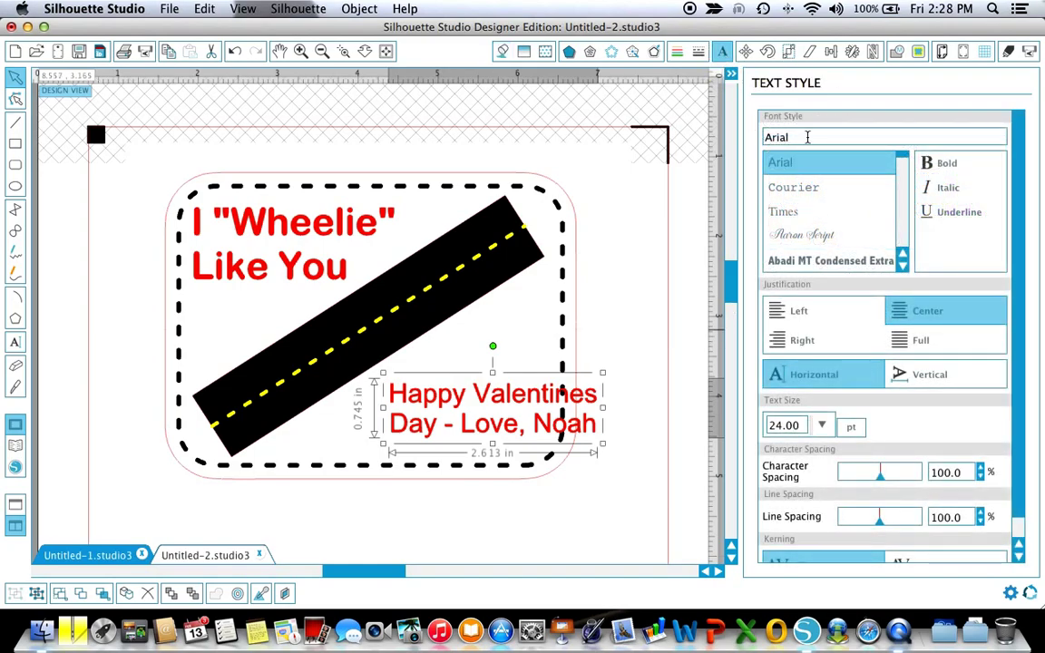
type("r")
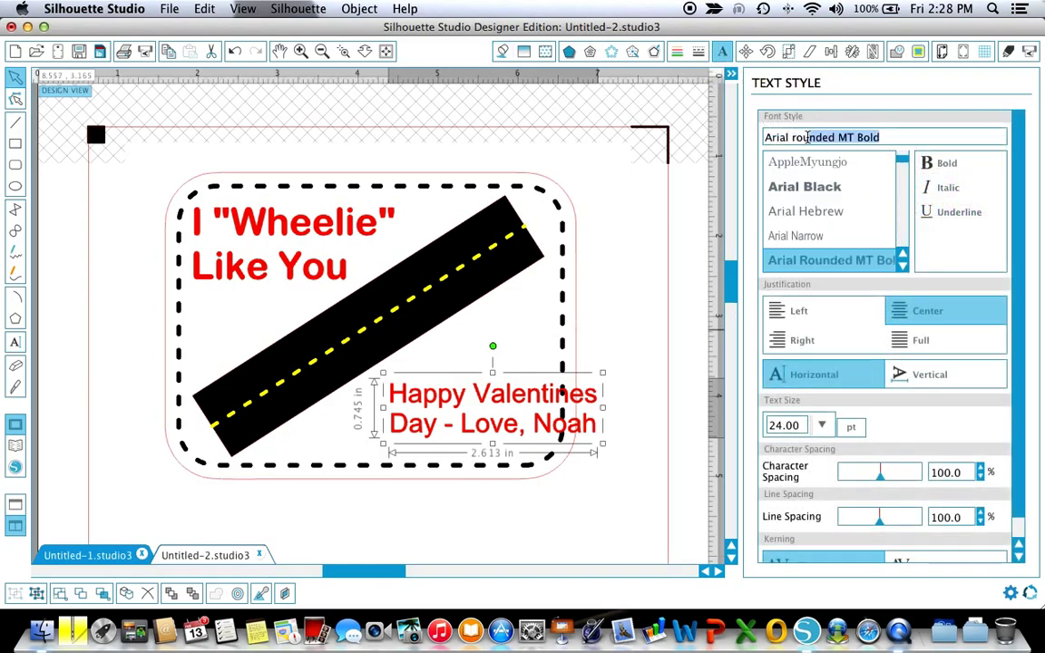
type("o")
key("Return")
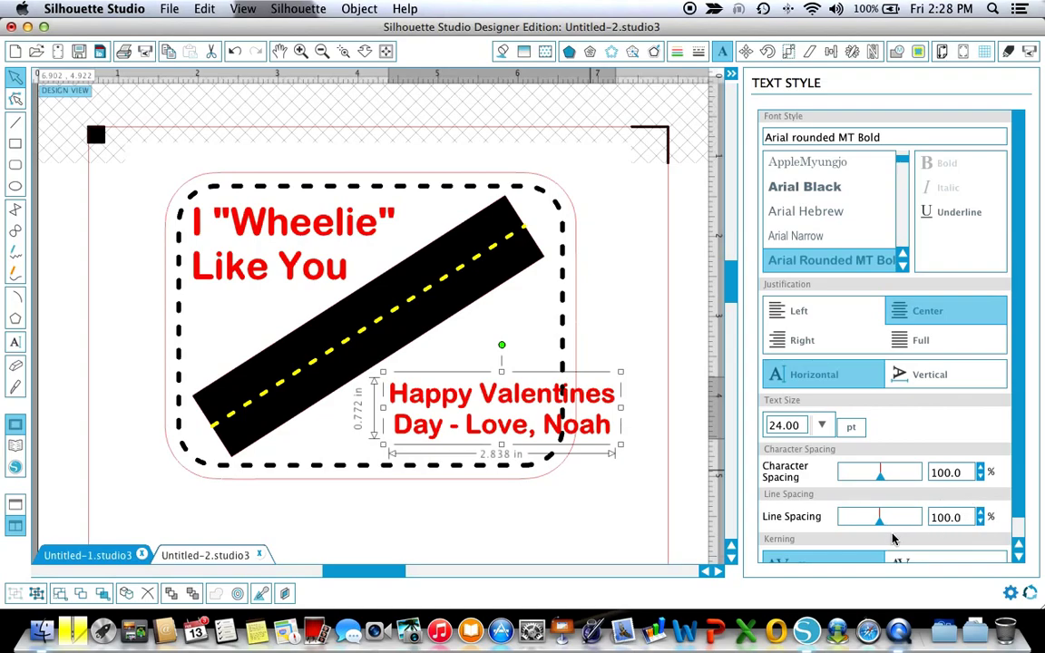
- Tighten the message's line spacing to 86.5% and fit it inside the border's lower-right corner
left_click_drag(884, 527, 876, 526)
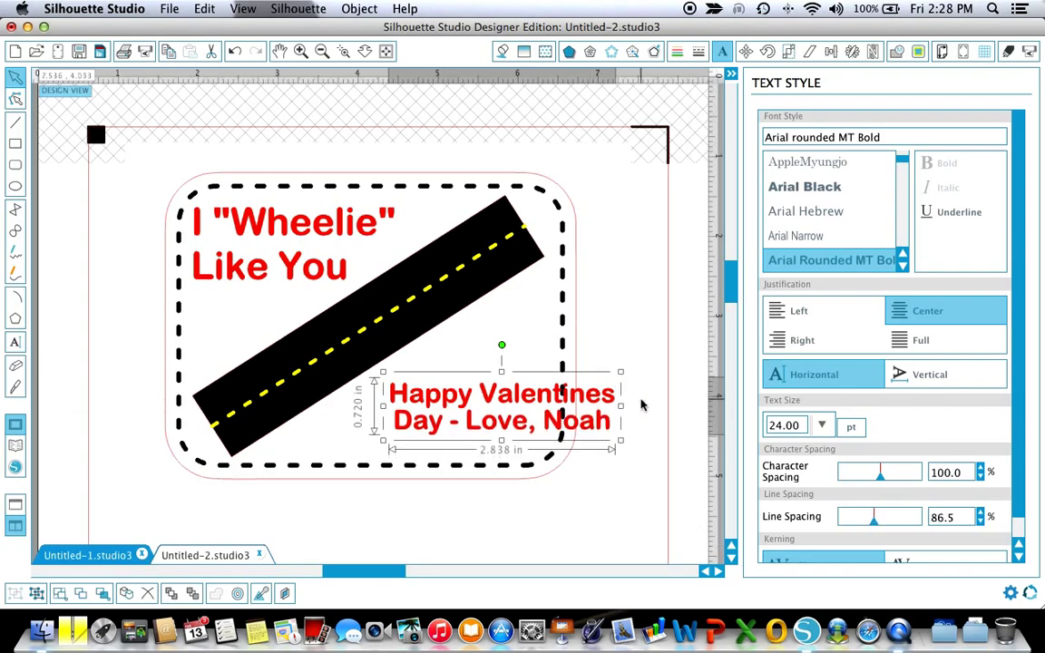
left_click_drag(621, 371, 613, 370)
left_click_drag(550, 438, 508, 443)
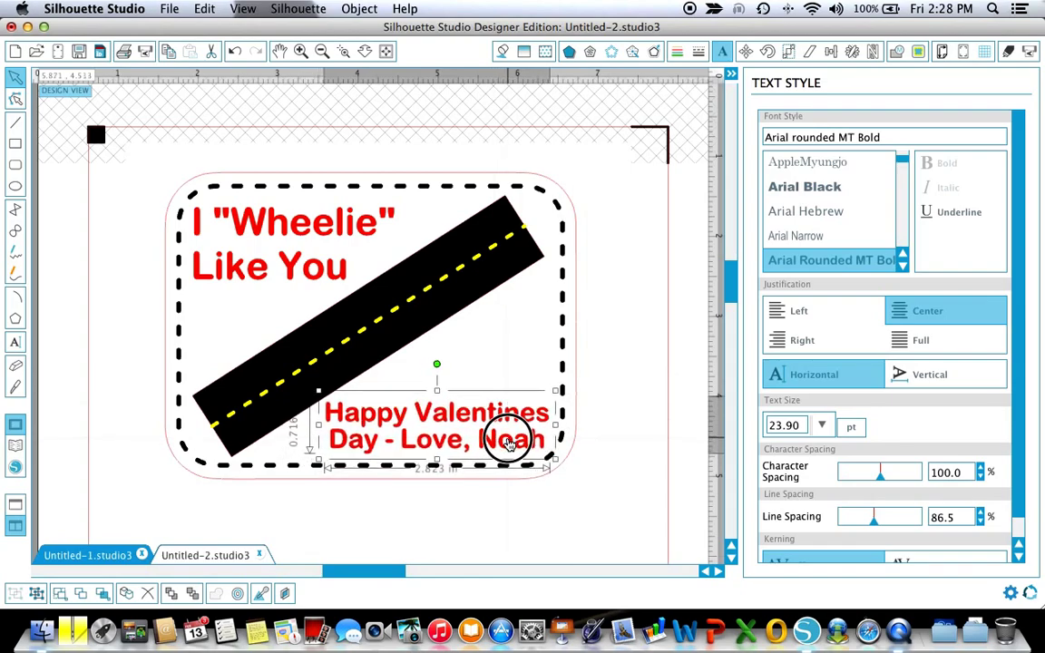
left_click(625, 341)
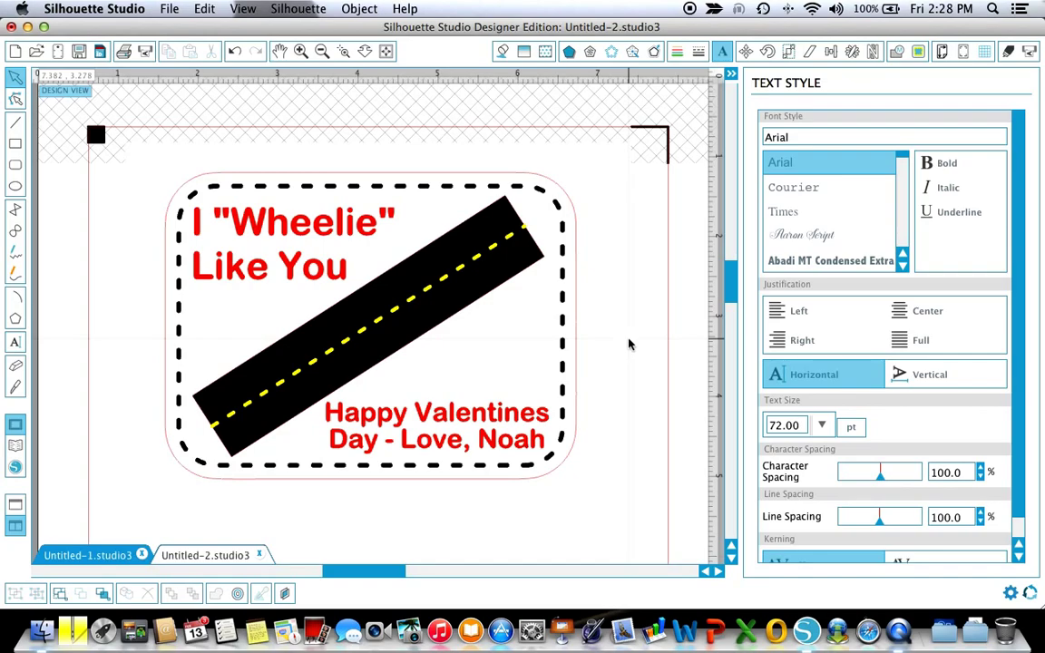
- Group all card objects, set Cut Edge in Cut Settings, and scale the card to 4.902 × 3.657 in
key("super+a")
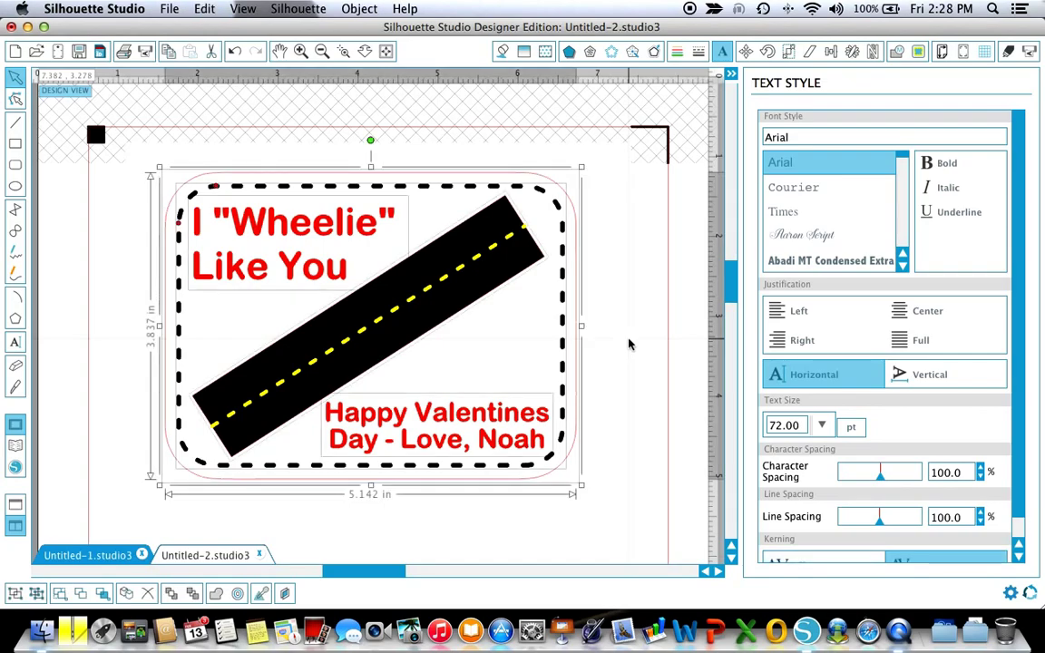
key("super+g")
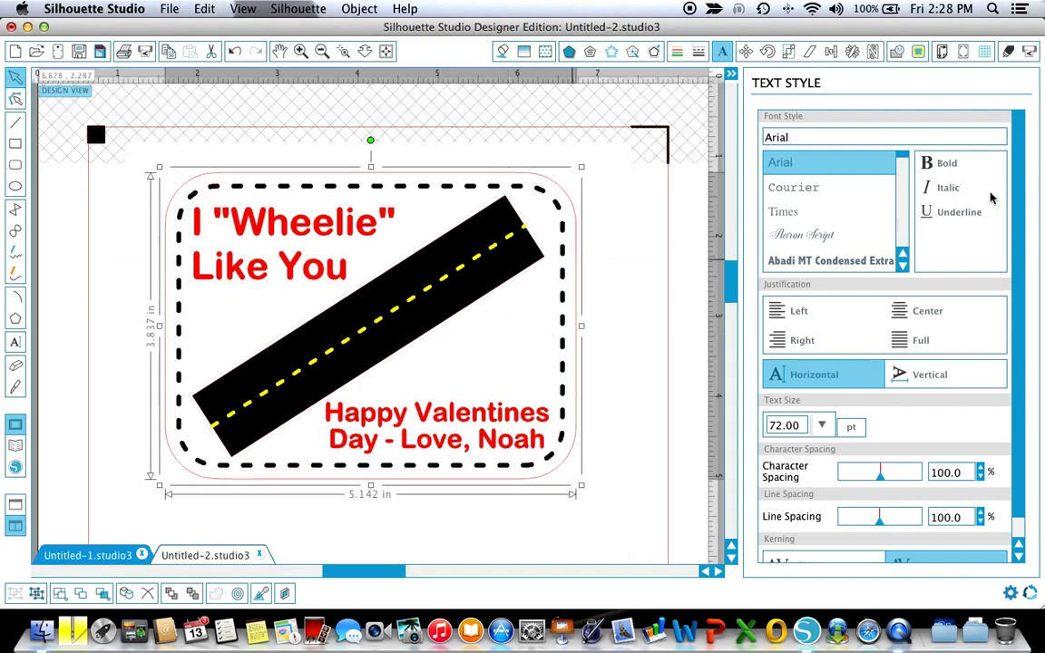
left_click(1008, 54)
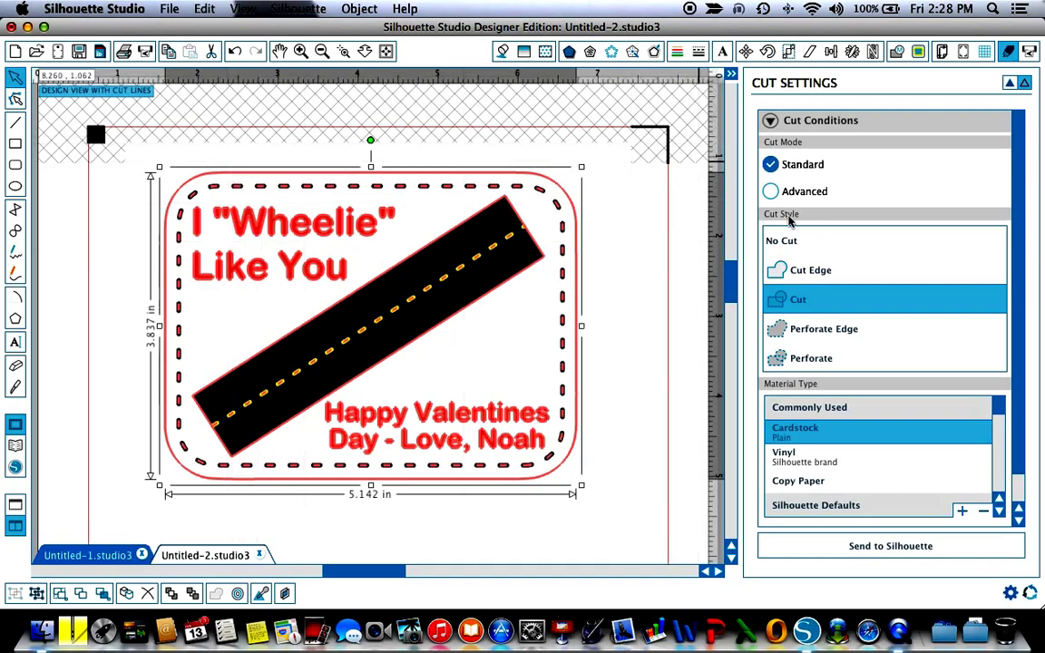
left_click(805, 272)
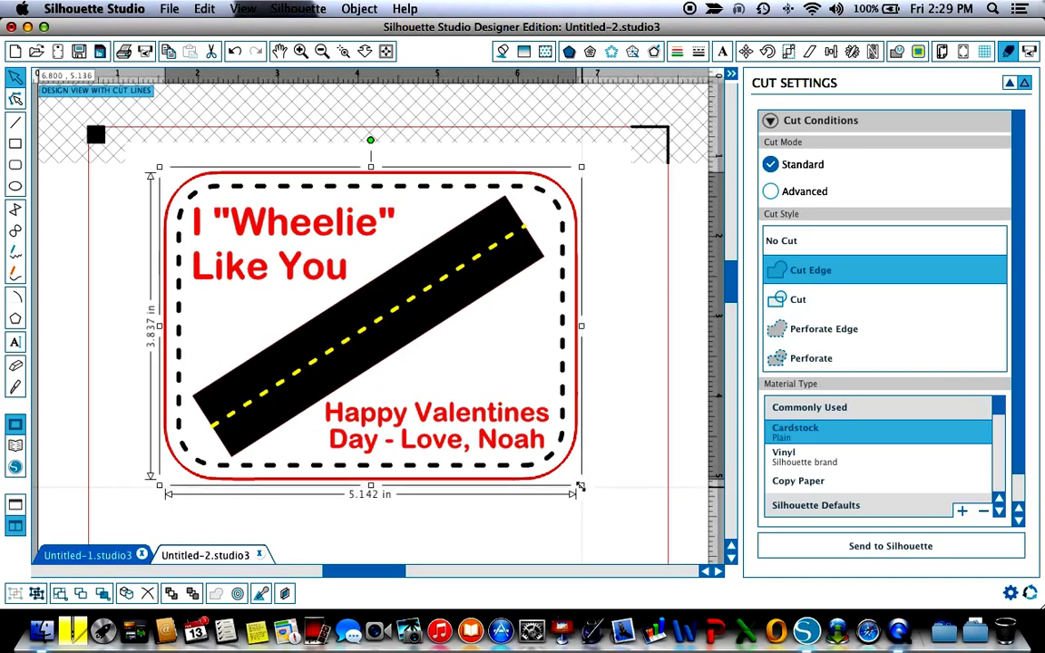
left_click_drag(579, 485, 559, 481)
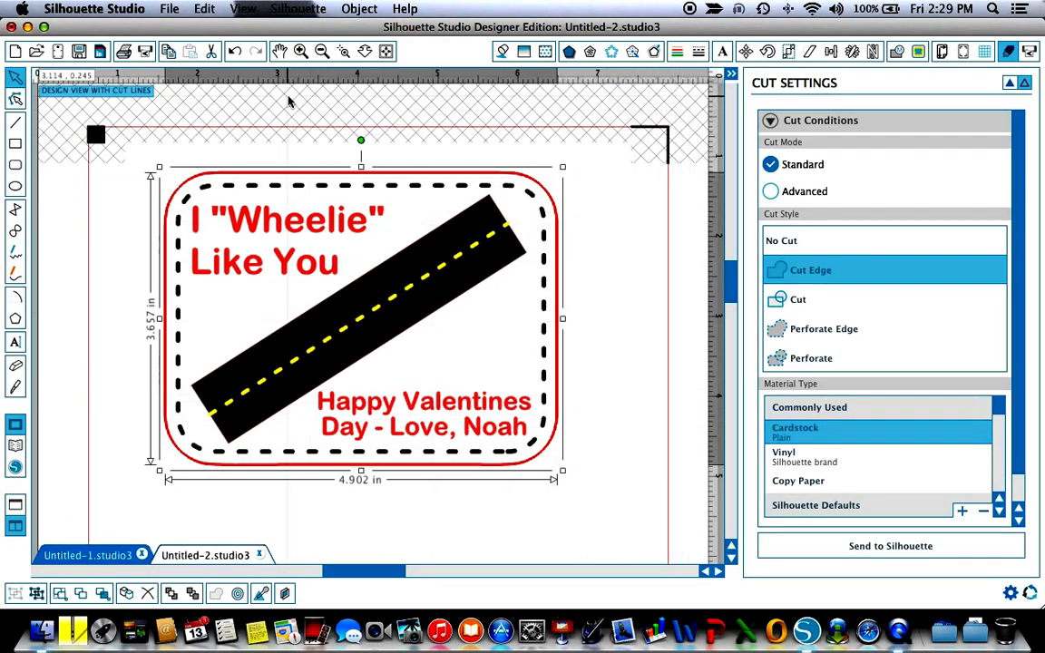
- Rotate the card 90° clockwise and move it into the page's top-left corner
left_click(364, 50)
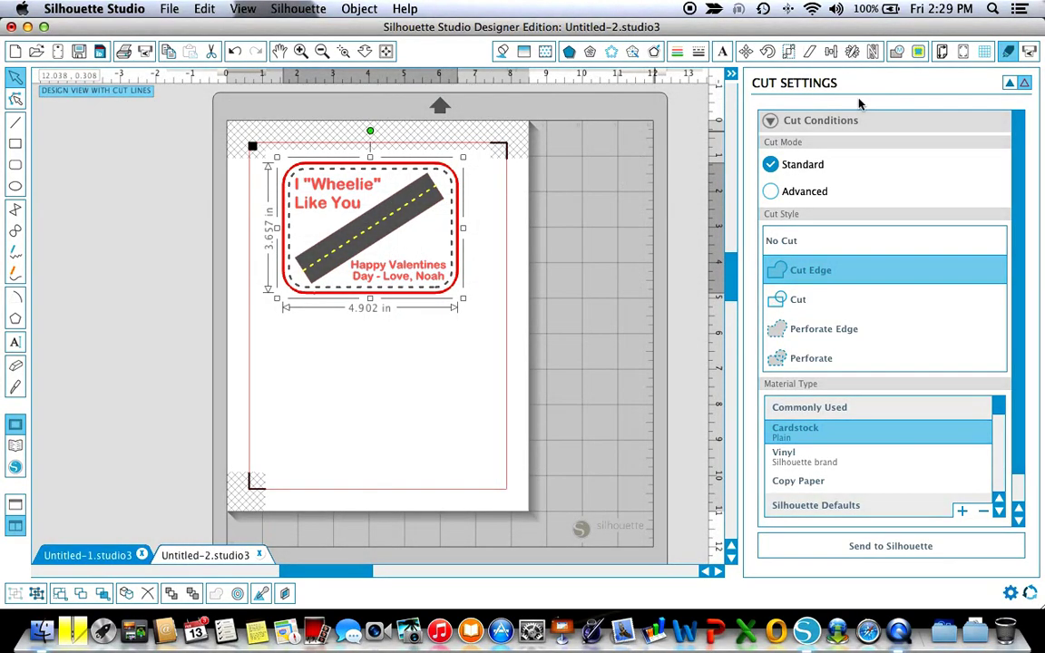
left_click(766, 50)
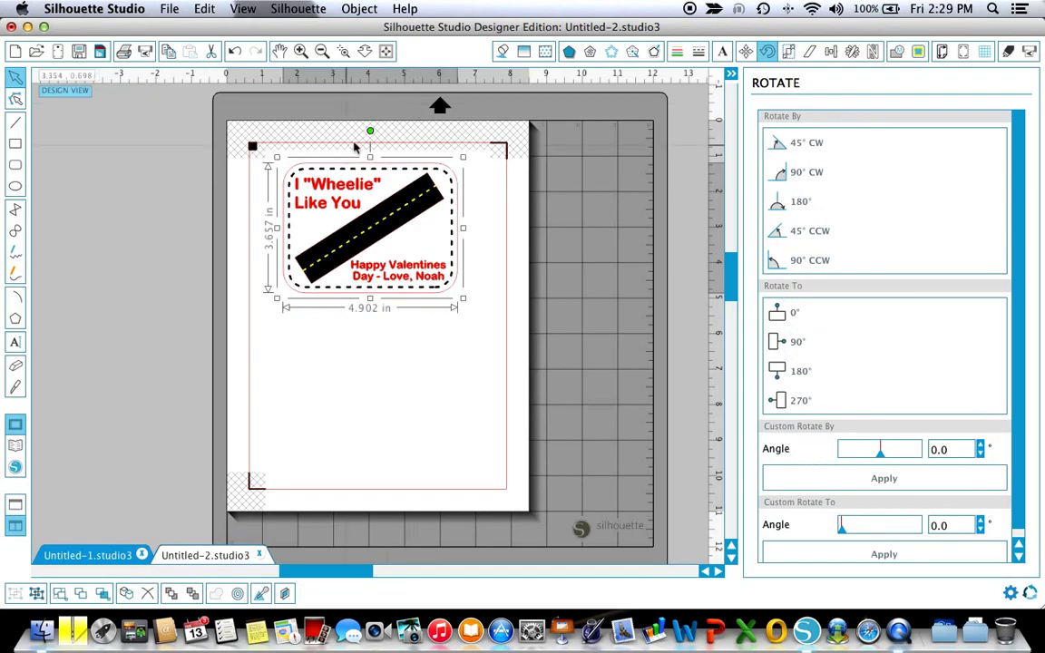
left_click(804, 173)
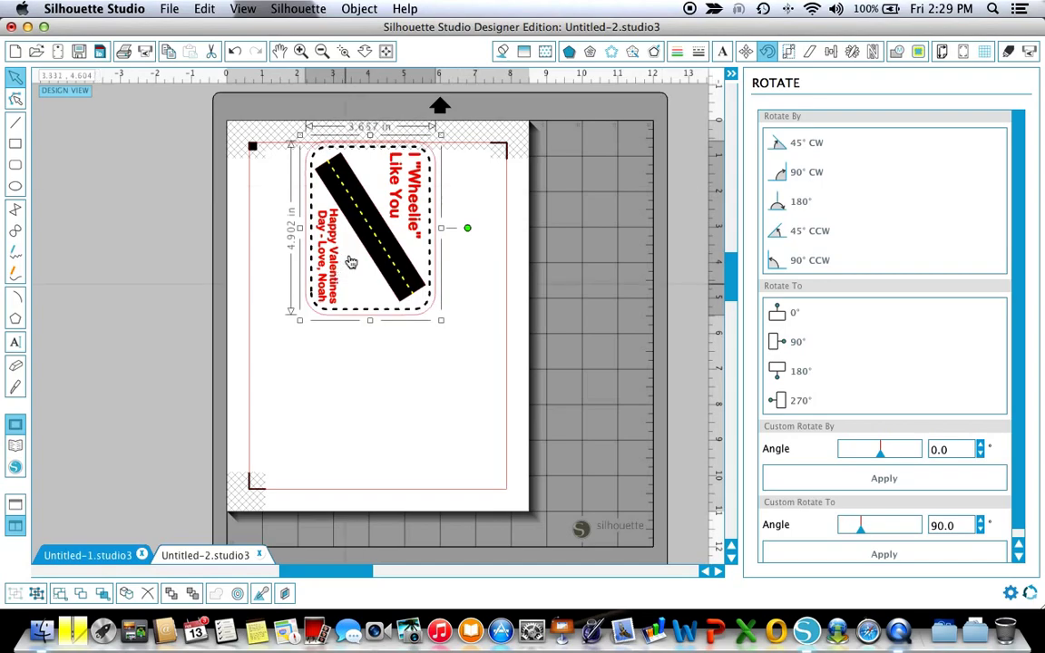
left_click_drag(376, 243, 333, 273)
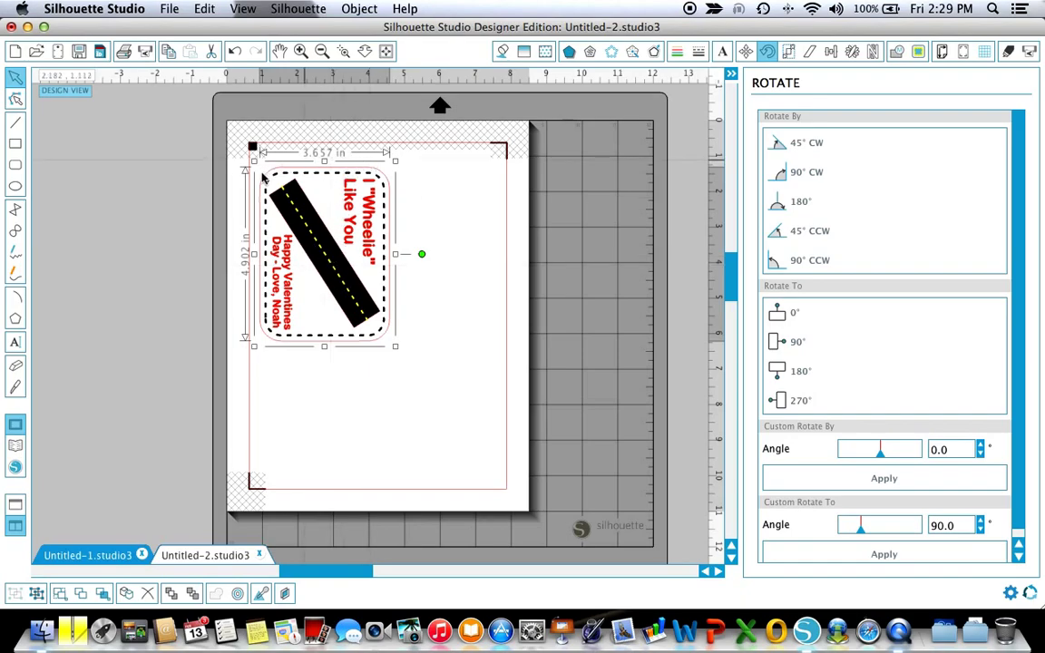
- Duplicate the card, place the copy beside the original, and select the right-hand copy
key("super+d")
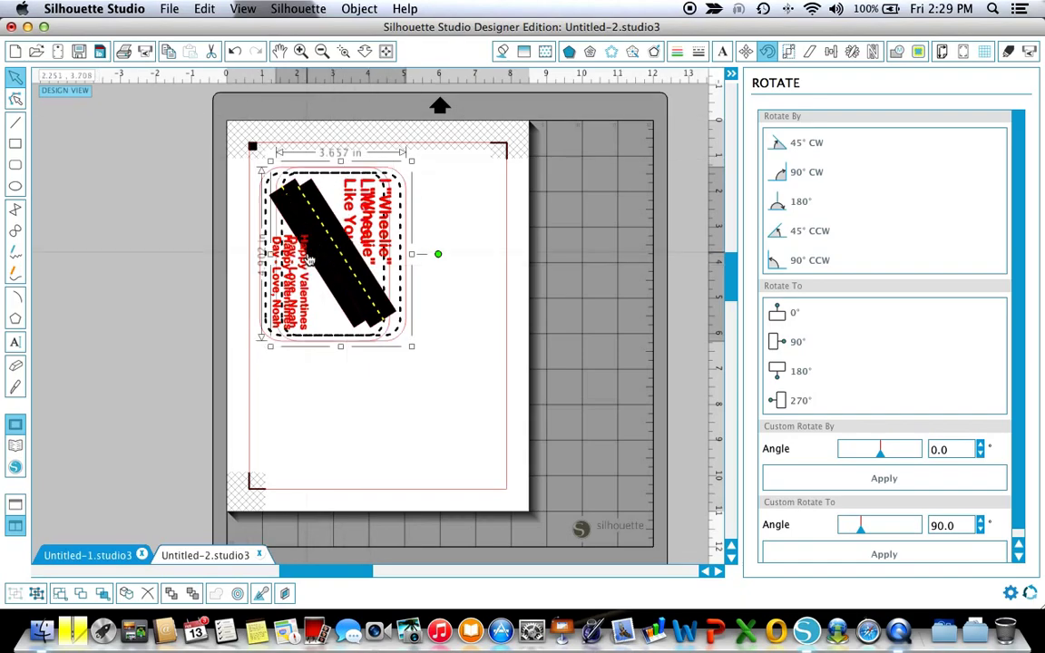
left_click_drag(353, 258, 458, 257)
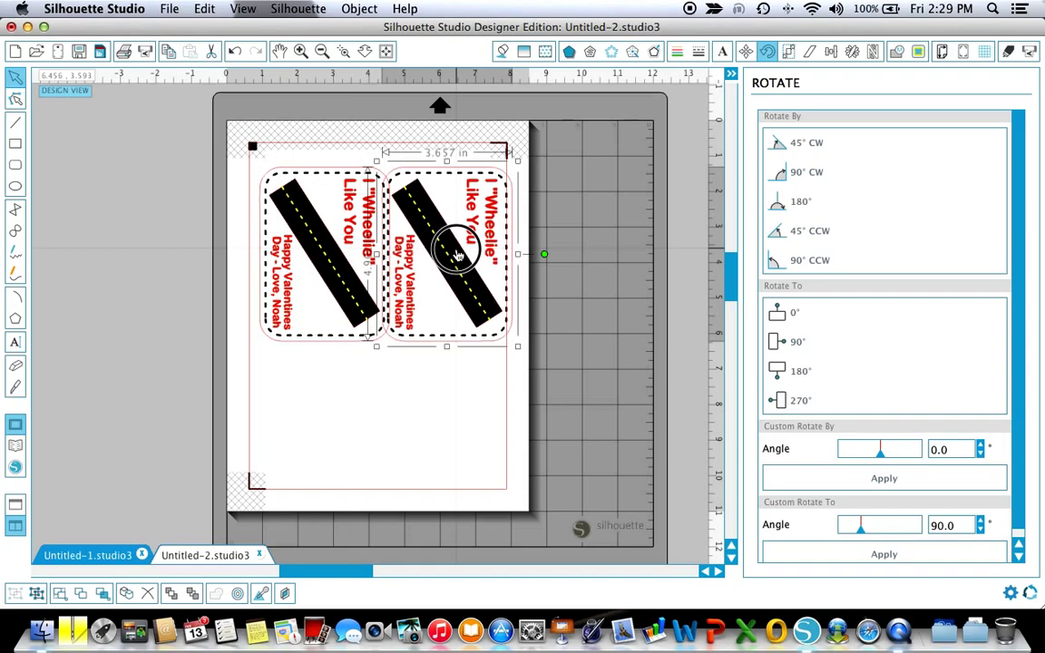
mouse_move(317, 234)
left_mouse_down()
mouse_move(305, 238)
mouse_move(315, 256)
left_mouse_up()
left_click(420, 241, "shift")
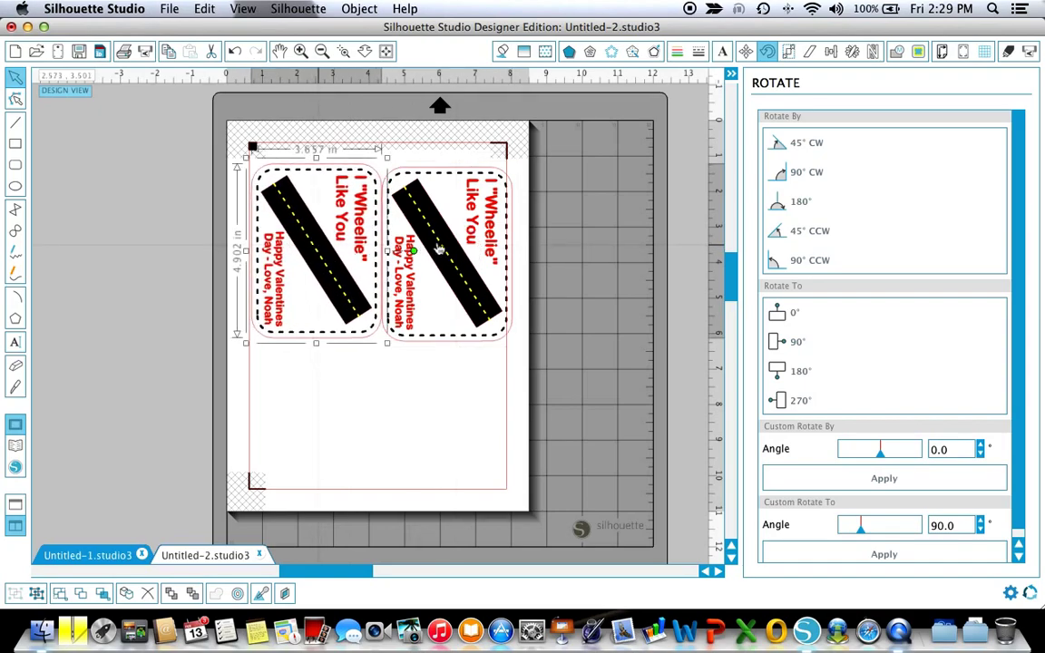
left_click(460, 245)
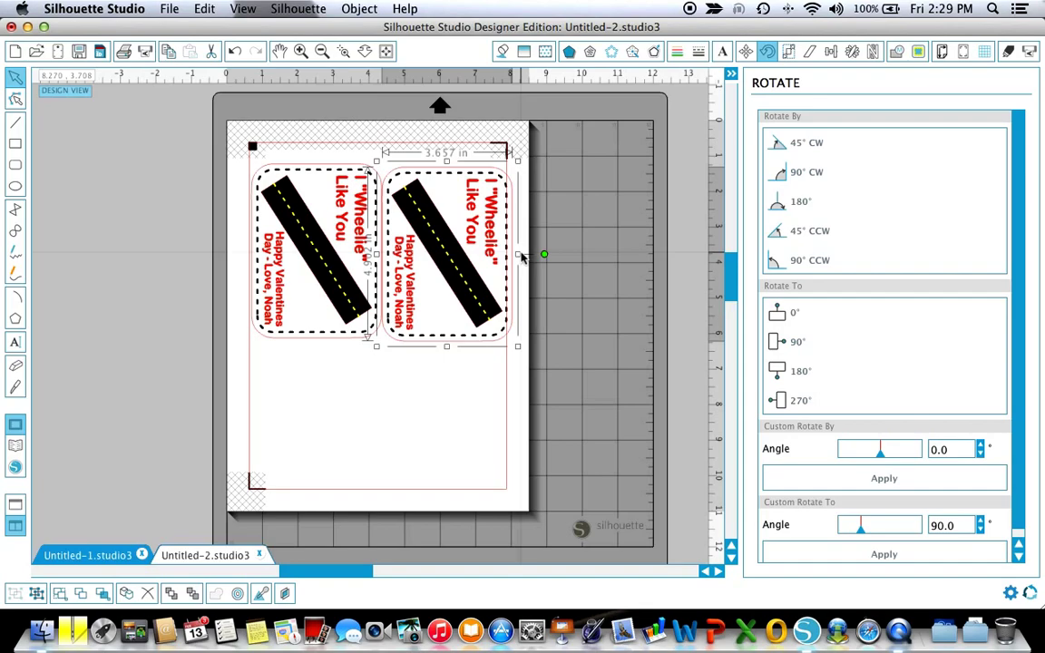
left_click(501, 323)
left_click(458, 312)
- Delete the extra copy, scale the card down, and place a third copy sideways below, 4.478 × 3.341 in
key("Delete")
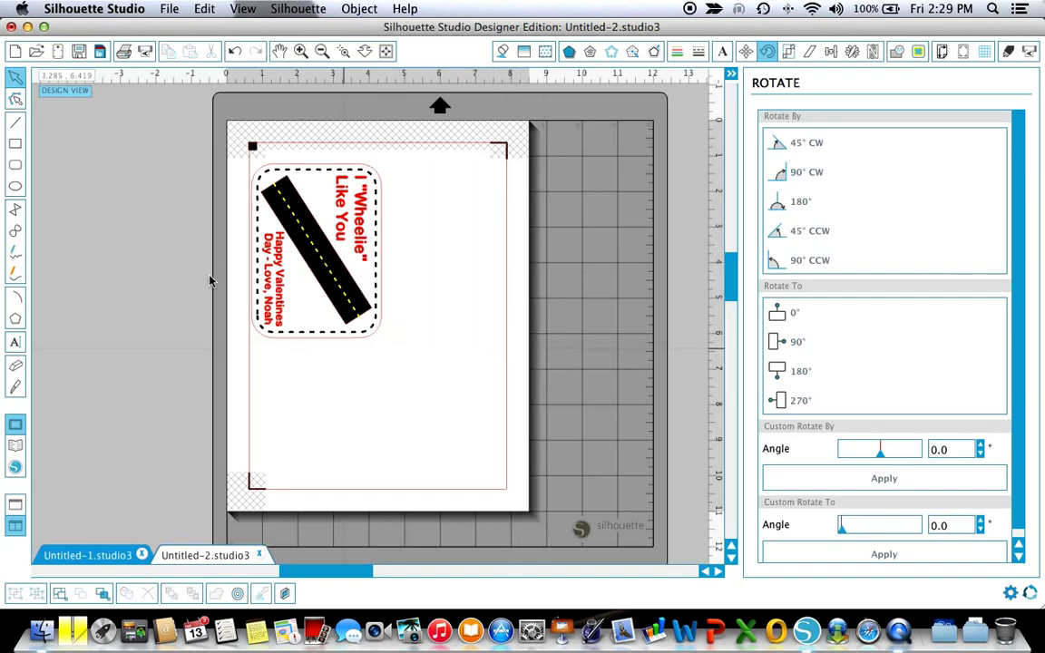
left_click(290, 251)
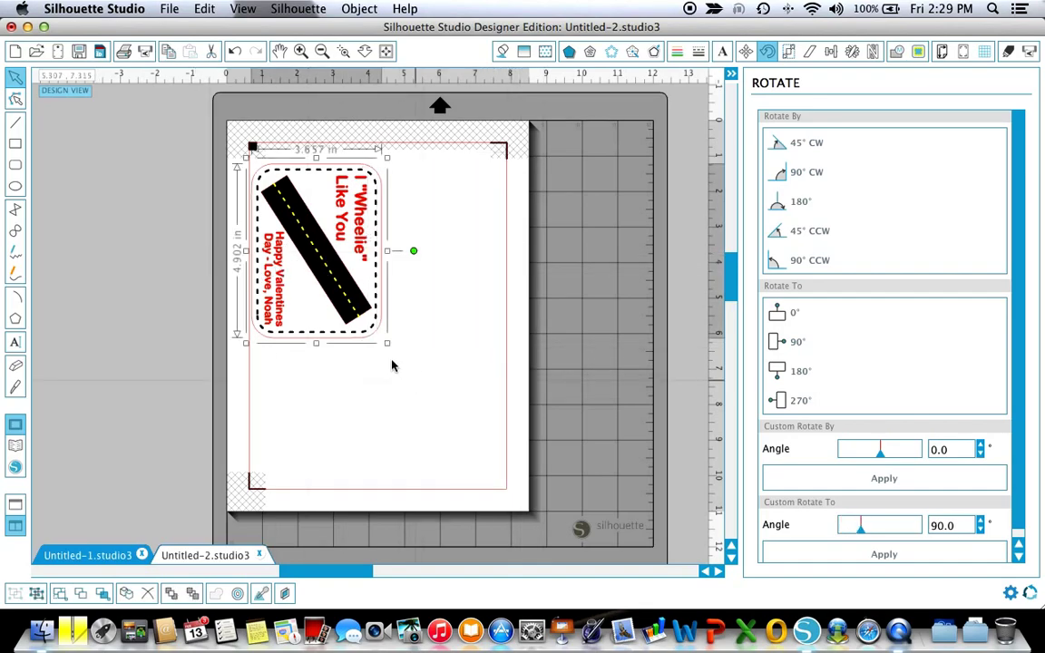
left_click_drag(386, 343, 374, 333)
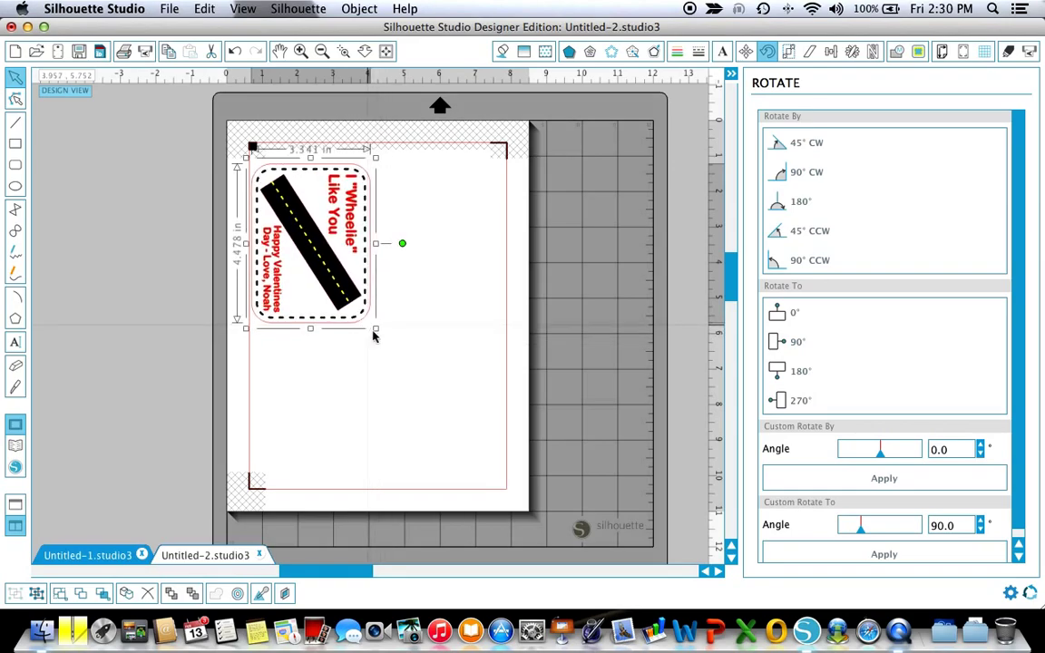
left_click_drag(325, 291, 386, 410)
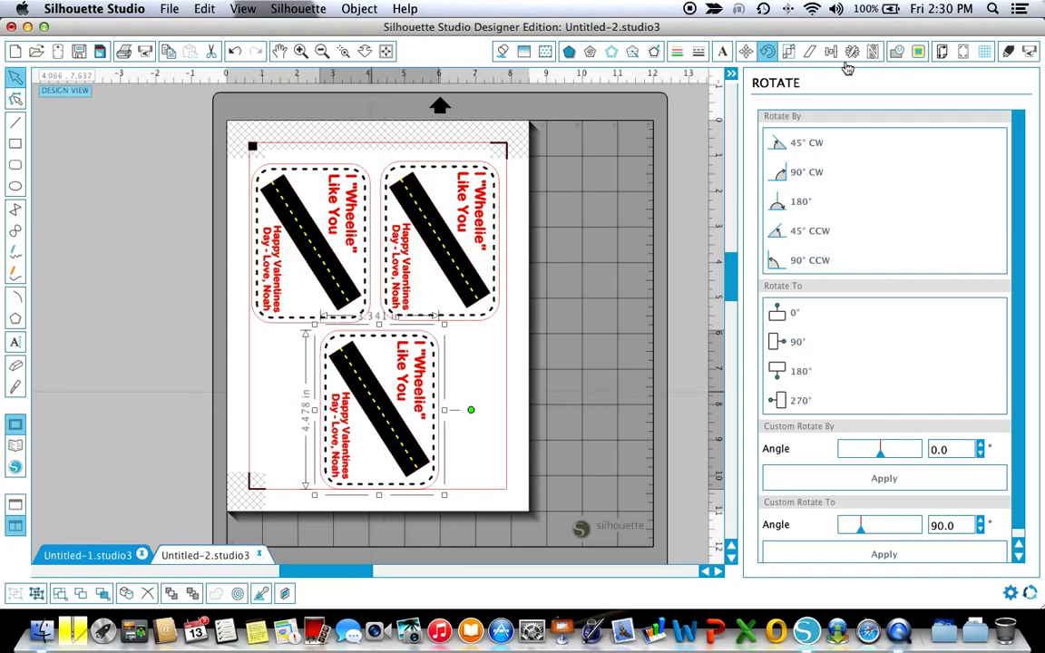
left_click(775, 261)
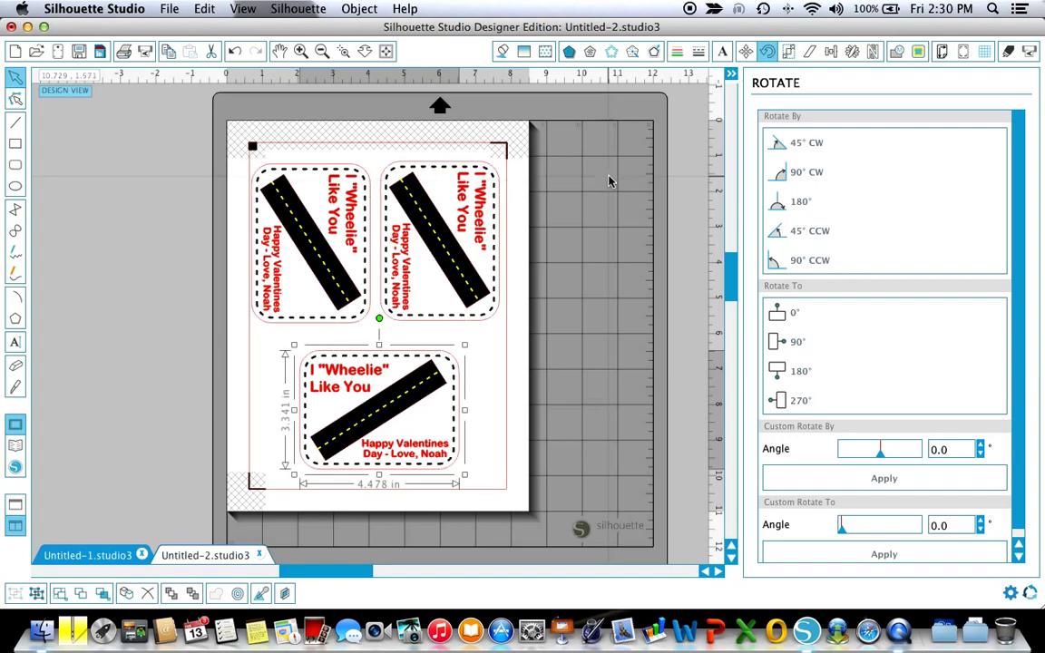
- Bring up Cut Settings for the three cards to set the Cut Edge style
left_click(1007, 53)
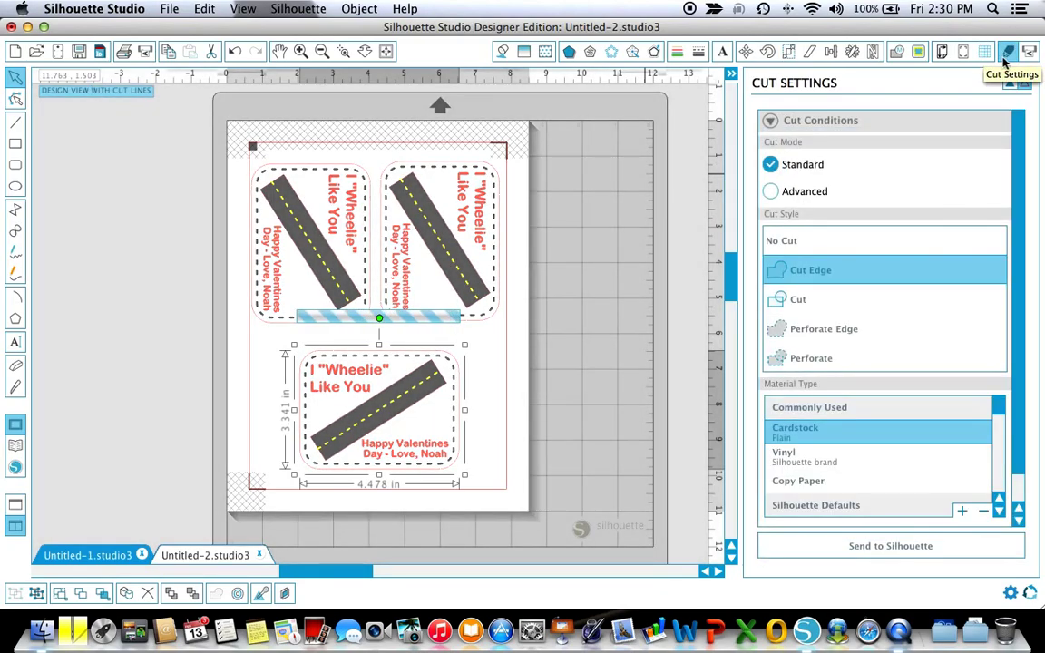